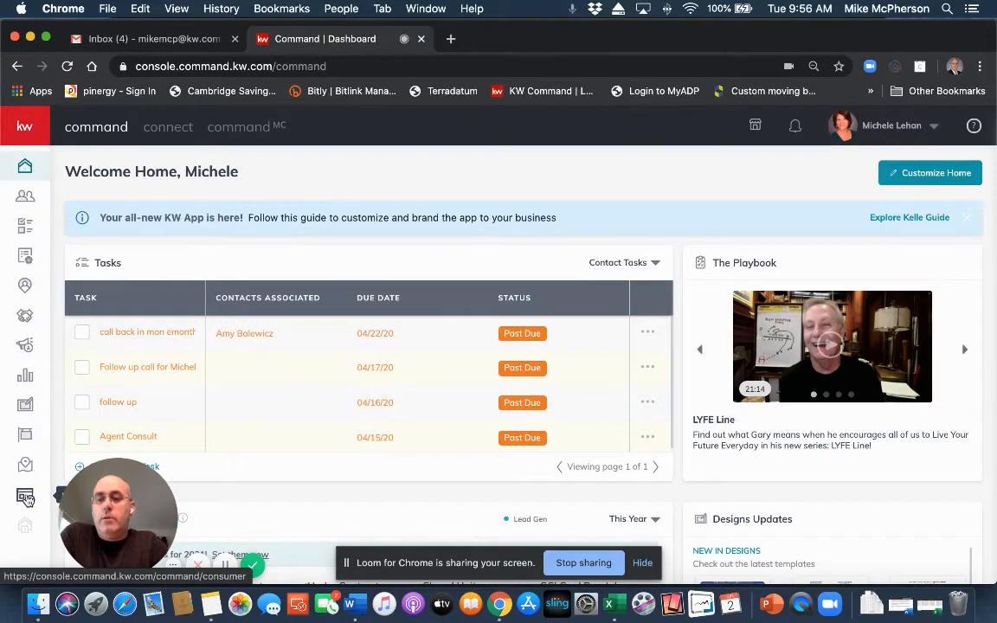
- Create a new page in the Consumer section, displayed on the agent site
{"action": "left_click", "coordinate": [26, 497]}
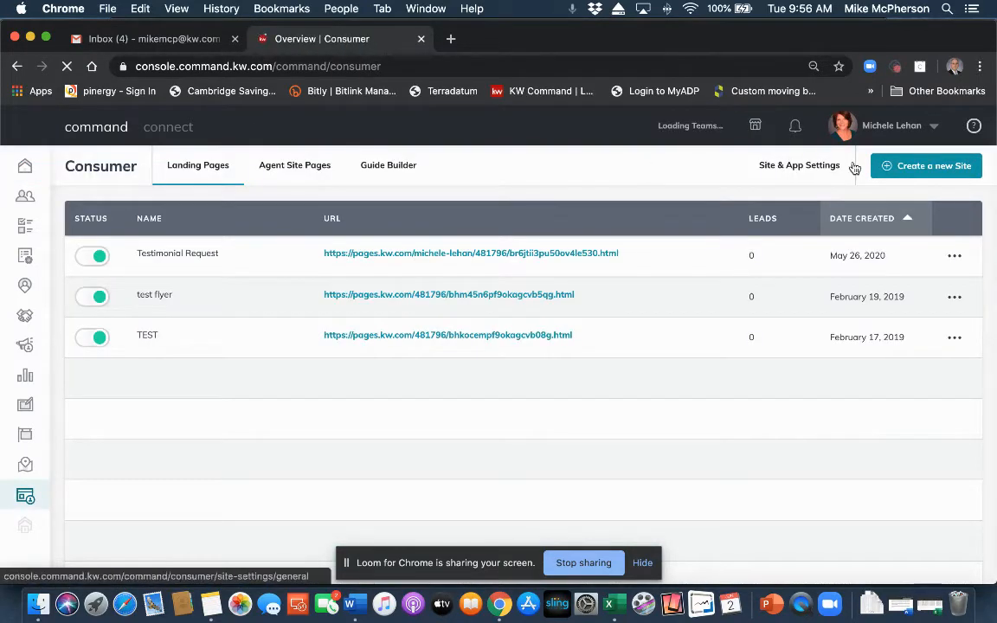
{"action": "left_click", "coordinate": [928, 173]}
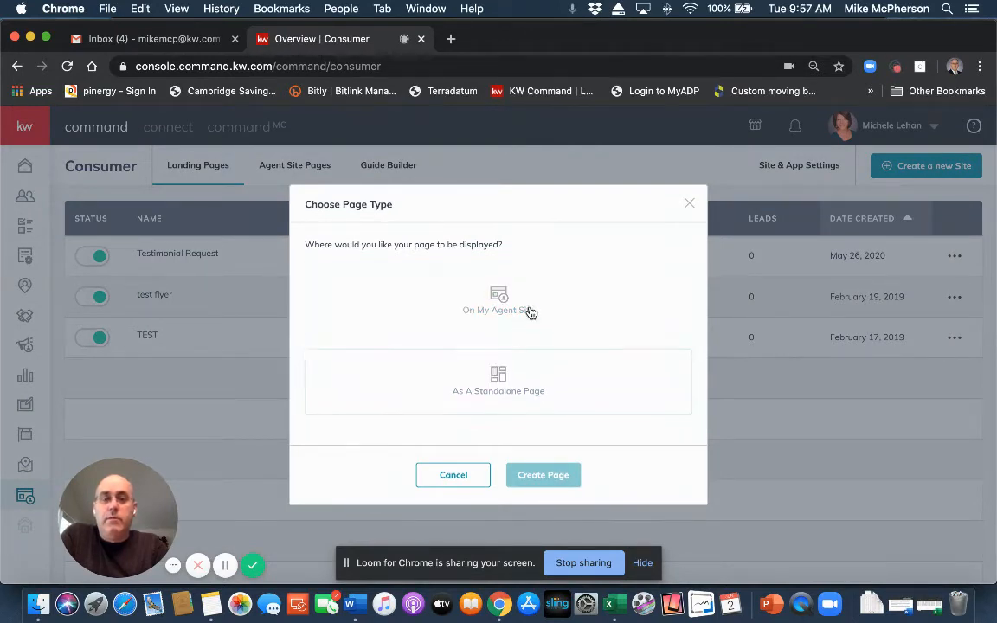
{"action": "left_click", "coordinate": [492, 308]}
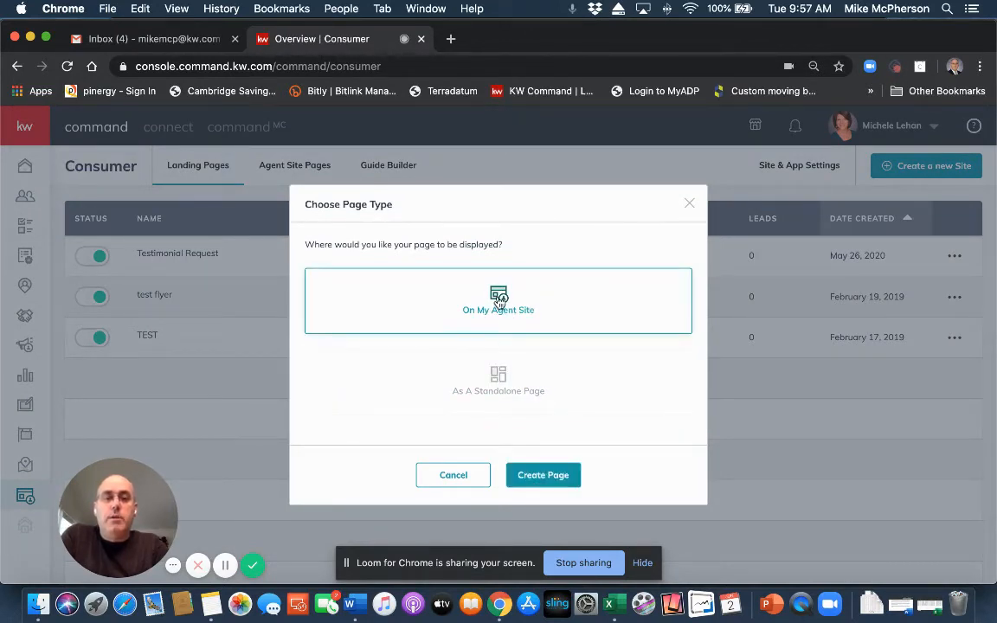
{"action": "left_click", "coordinate": [538, 478]}
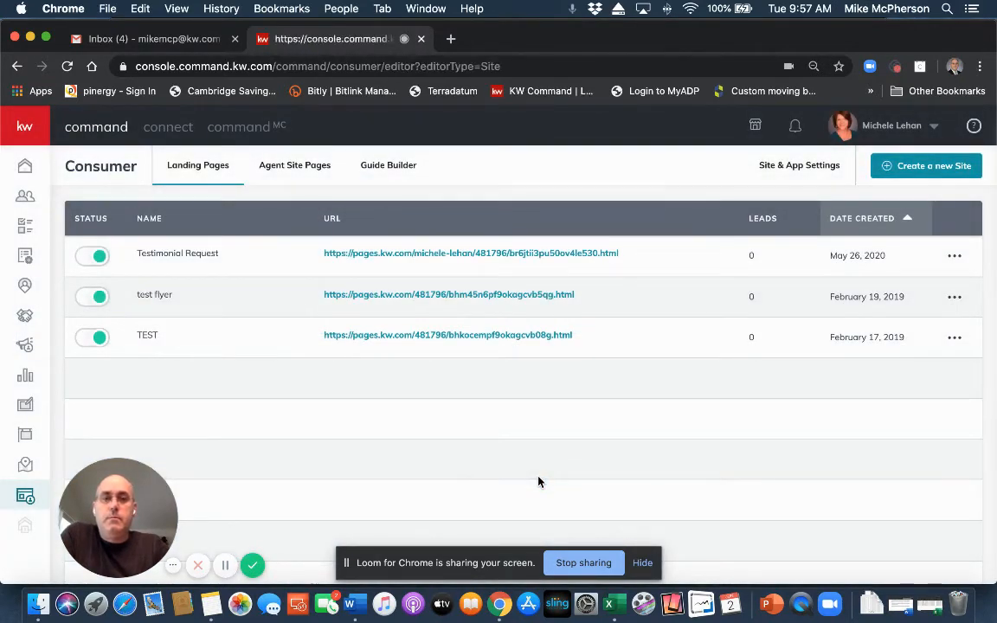
{"action": "left_click", "coordinate": [644, 564]}
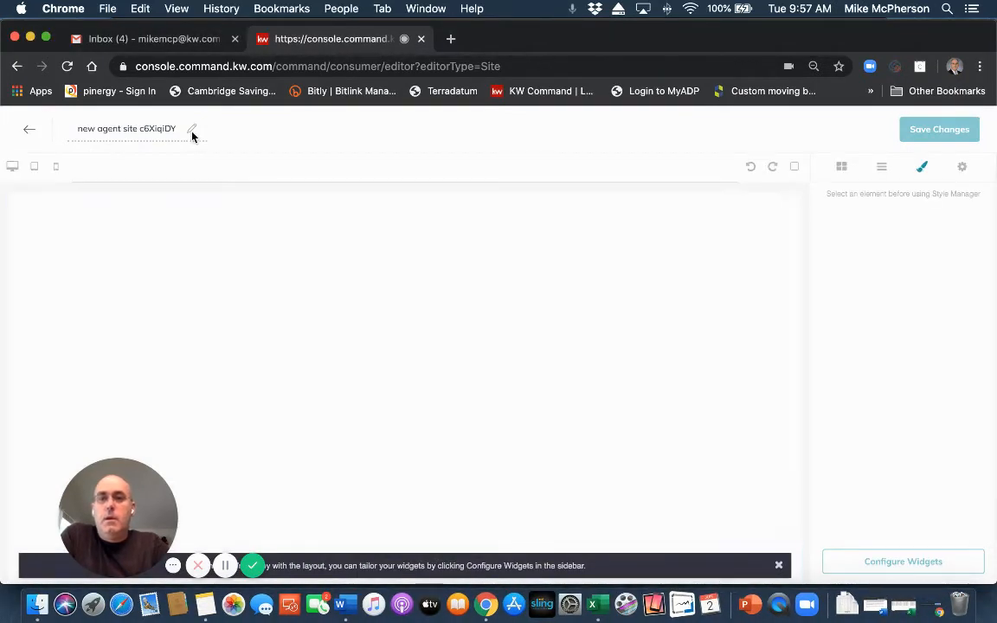
- Rename the new agent site page as Testimonials
{"action": "left_click_drag", "start_coordinate": [177, 129], "coordinate": [70, 131]}
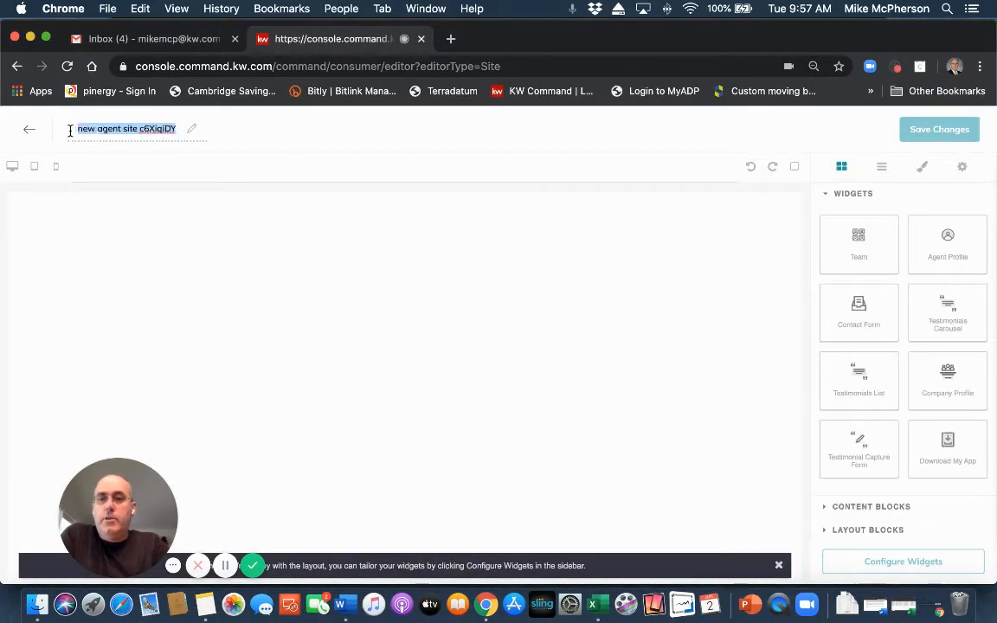
{"action": "type", "text": "Testi"}
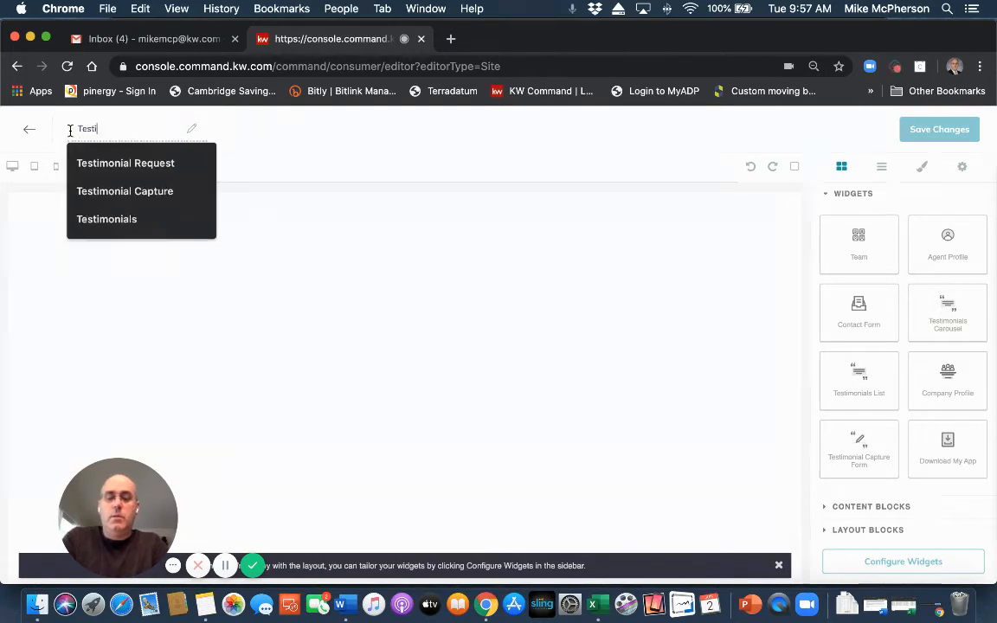
{"action": "type", "text": "monials"}
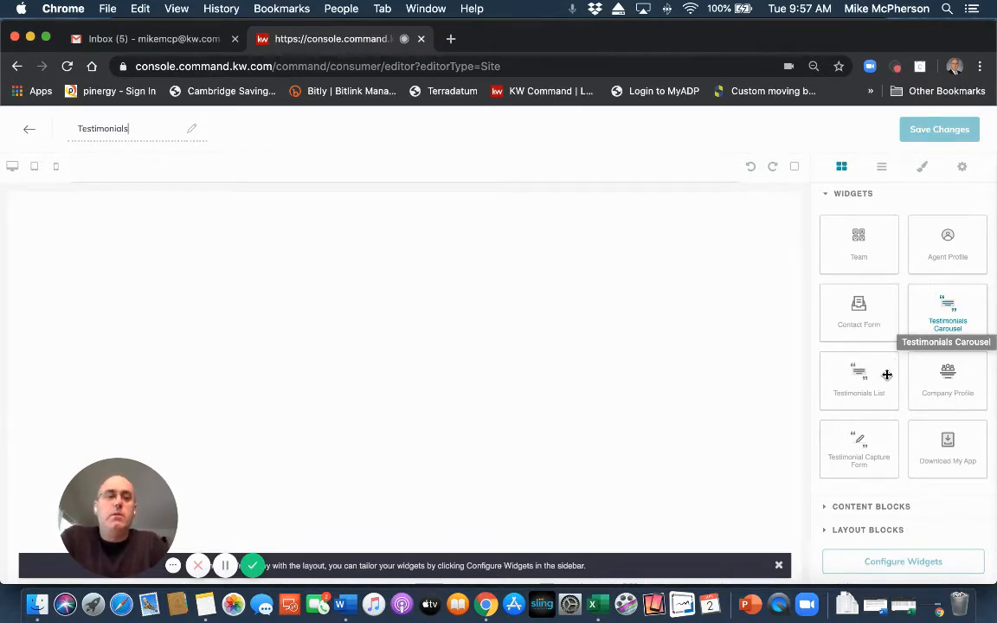
- Add a Testimonials List widget and a Contact Form widget to the blank page
{"action": "left_click_drag", "start_coordinate": [864, 381], "coordinate": [678, 330]}
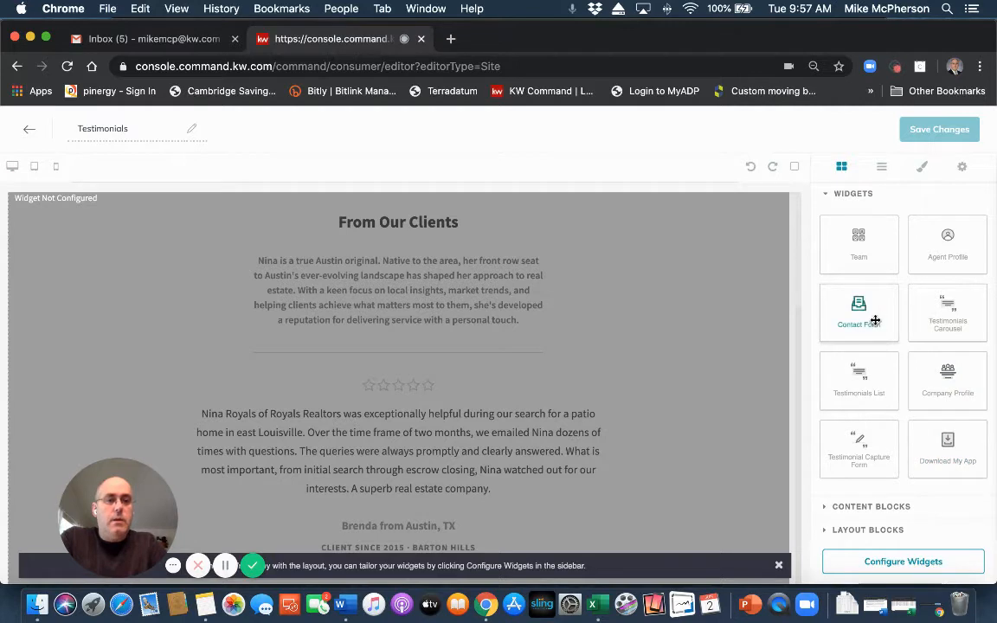
{"action": "left_click_drag", "start_coordinate": [875, 320], "coordinate": [773, 568]}
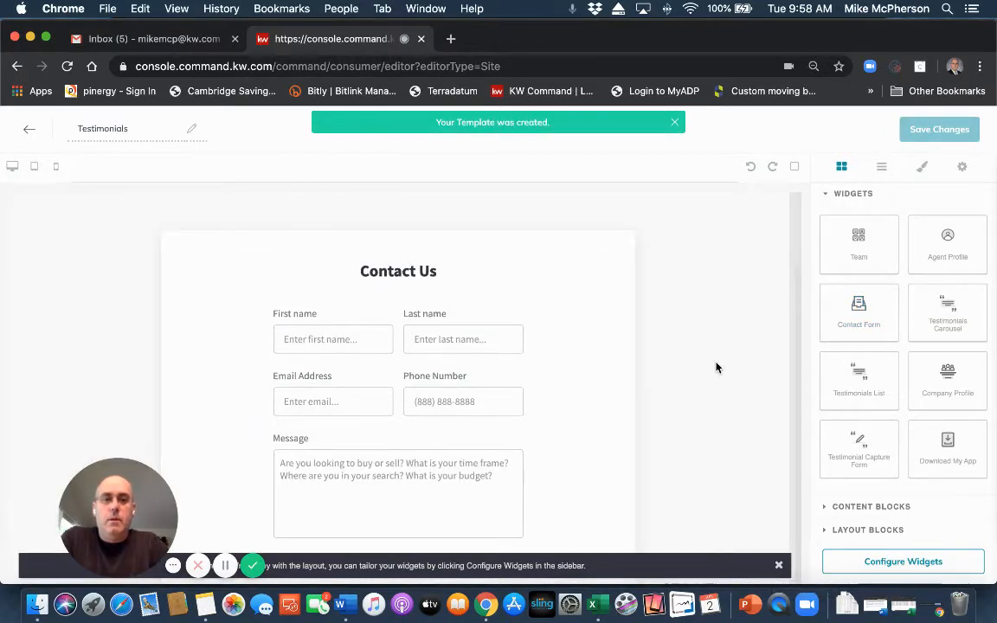
- Move the Testimonials List widget above the Contact Us form on the page
{"action": "scroll", "coordinate": [590, 467], "scroll_direction": "down", "scroll_amount": 10}
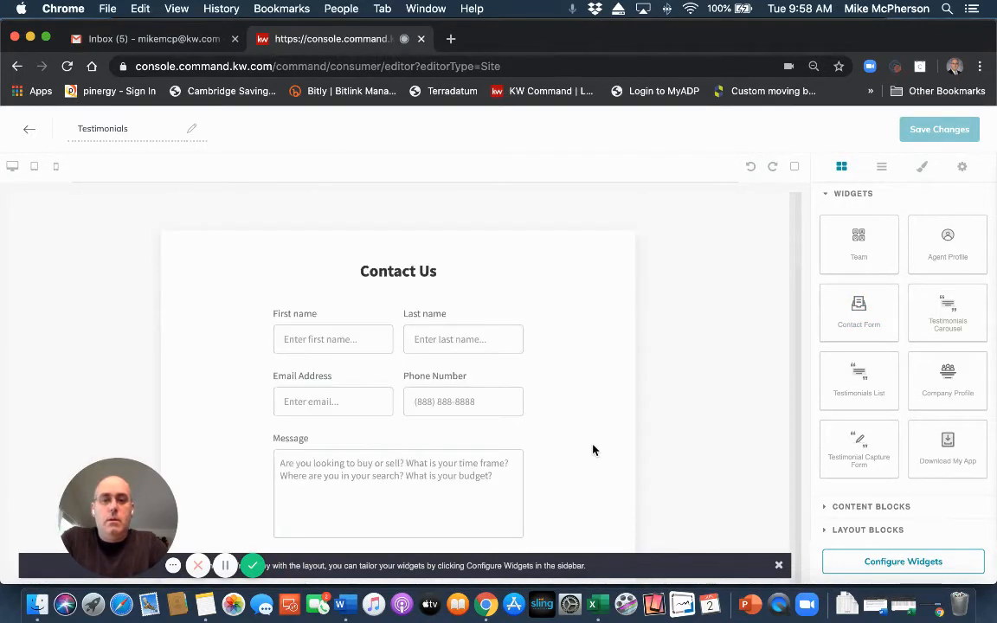
{"action": "scroll", "coordinate": [594, 450], "scroll_direction": "up", "scroll_amount": 2}
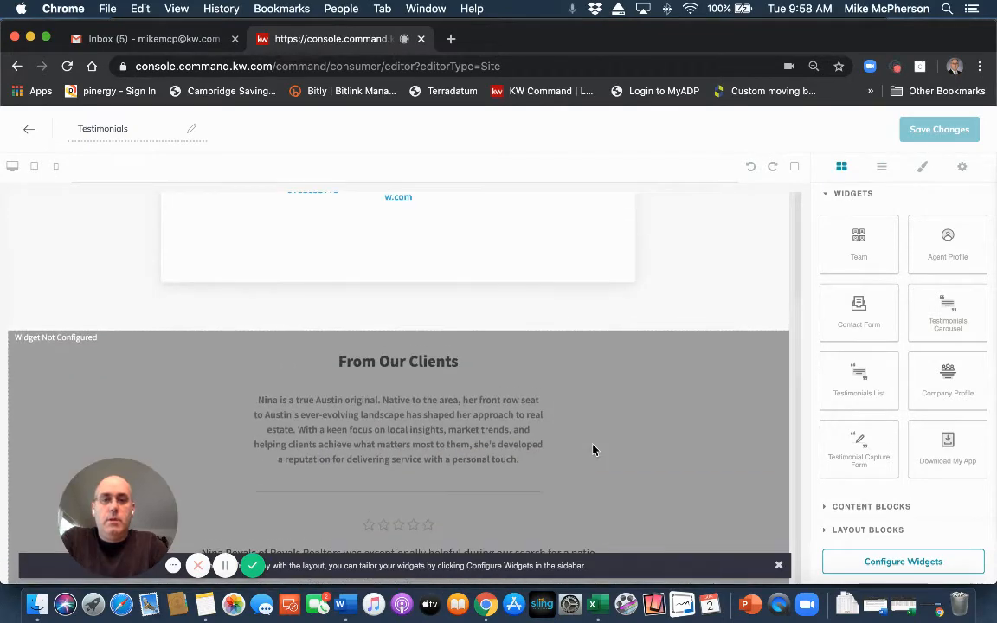
{"action": "left_click_drag", "start_coordinate": [692, 407], "coordinate": [691, 225]}
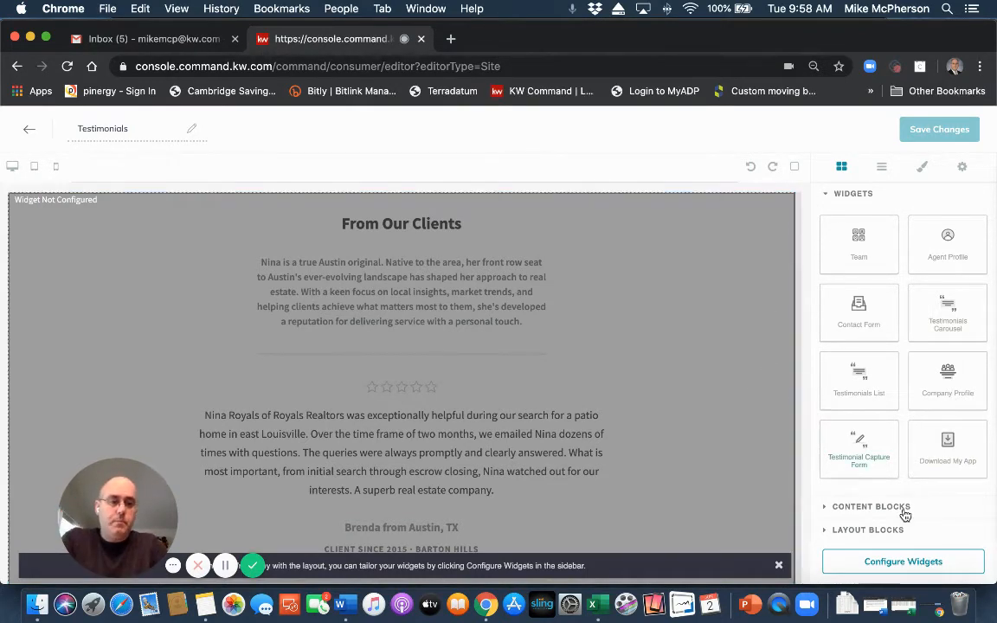
- Open the Testimonials List widget's configuration and set its headline to "You ARE our business!"
{"action": "left_click", "coordinate": [915, 568]}
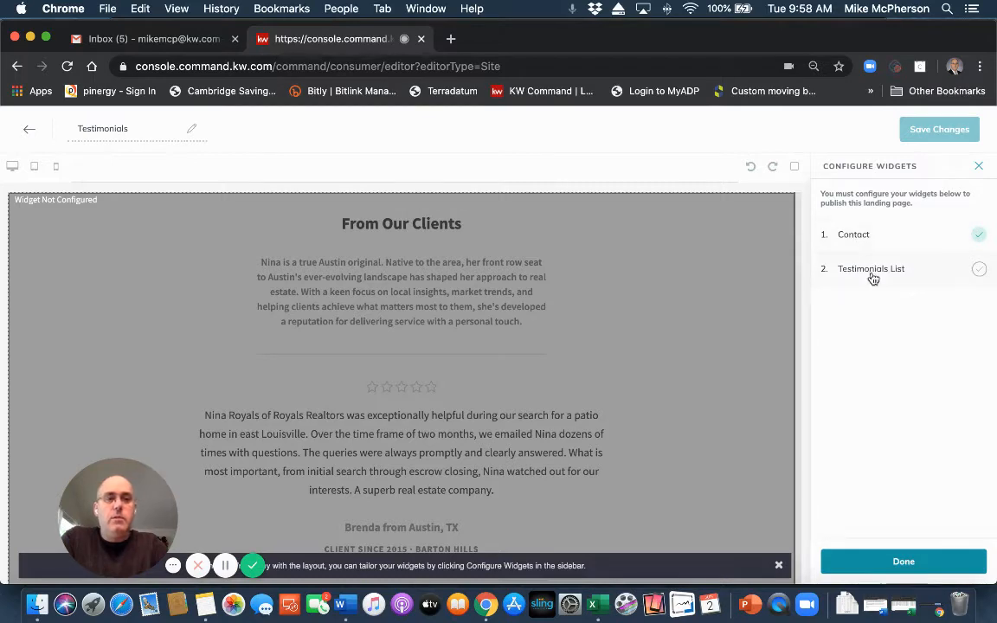
{"action": "left_click", "coordinate": [876, 276]}
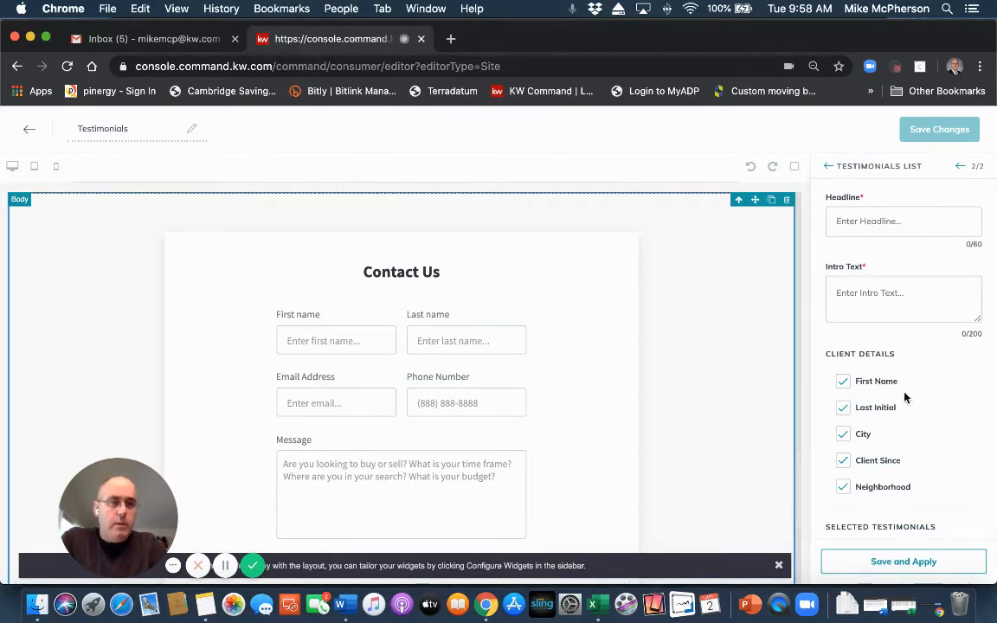
{"action": "scroll", "coordinate": [906, 397], "scroll_direction": "down", "scroll_amount": 6}
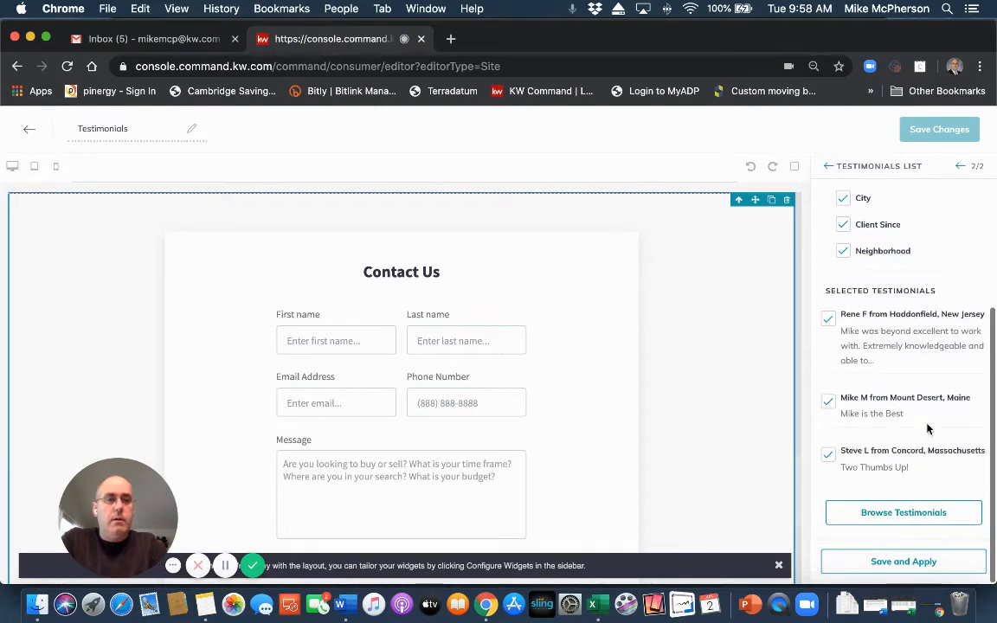
{"action": "scroll", "coordinate": [913, 357], "scroll_direction": "up", "scroll_amount": 3}
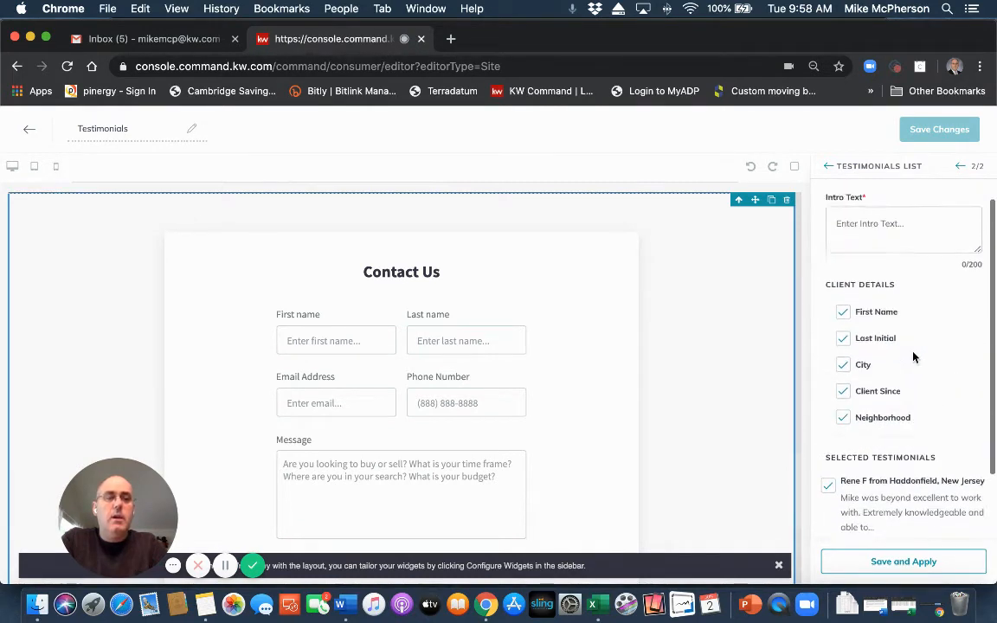
{"action": "scroll", "coordinate": [913, 357], "scroll_direction": "up", "scroll_amount": 2}
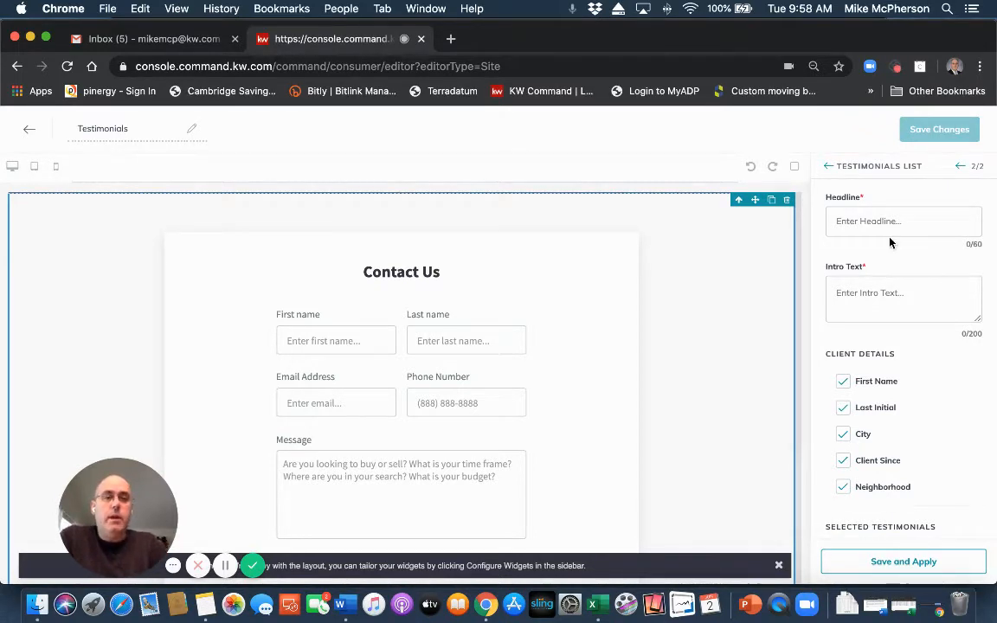
{"action": "scroll", "coordinate": [678, 344], "scroll_direction": "down", "scroll_amount": 2}
{"action": "scroll", "coordinate": [678, 344], "scroll_direction": "up", "scroll_amount": 10}
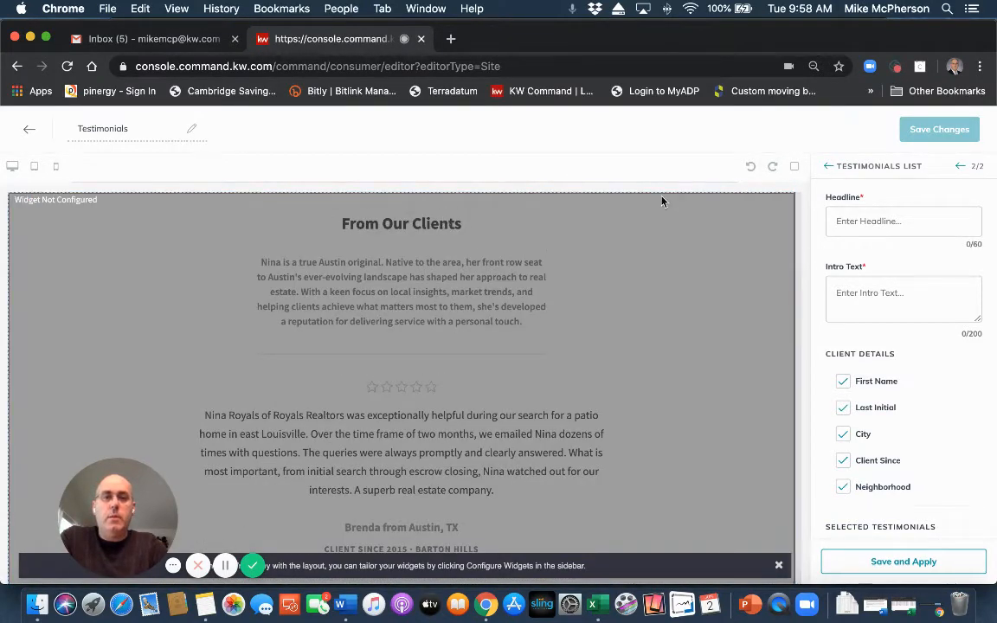
{"action": "left_click", "coordinate": [854, 221]}
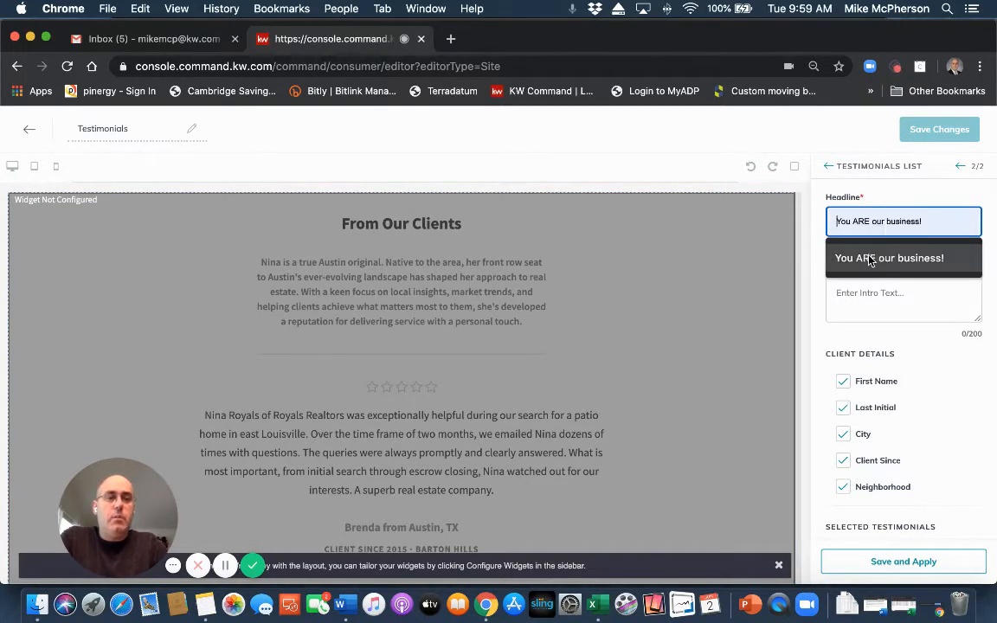
{"action": "left_click", "coordinate": [866, 259]}
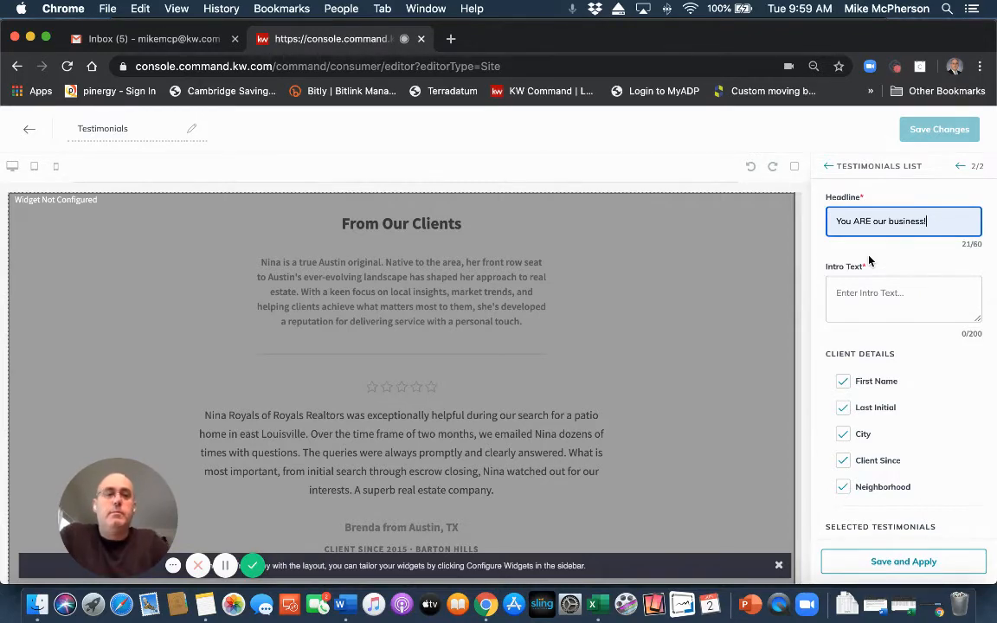
- Enter the intro text "We value the input from our clients and look forward to sharing similiar expiriences with you."
{"action": "left_click", "coordinate": [849, 291]}
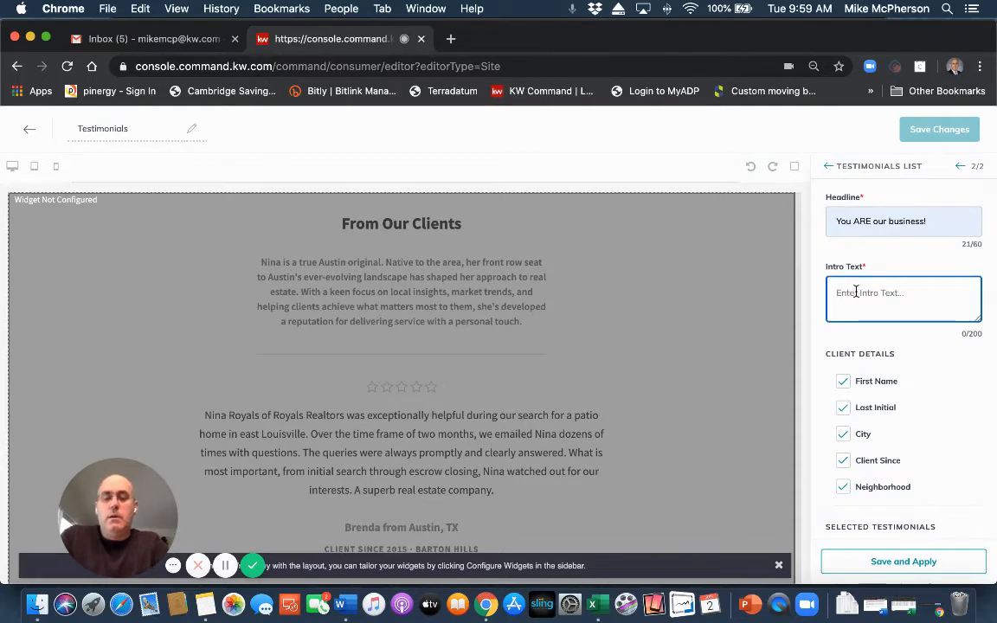
{"action": "type", "text": "We value t"}
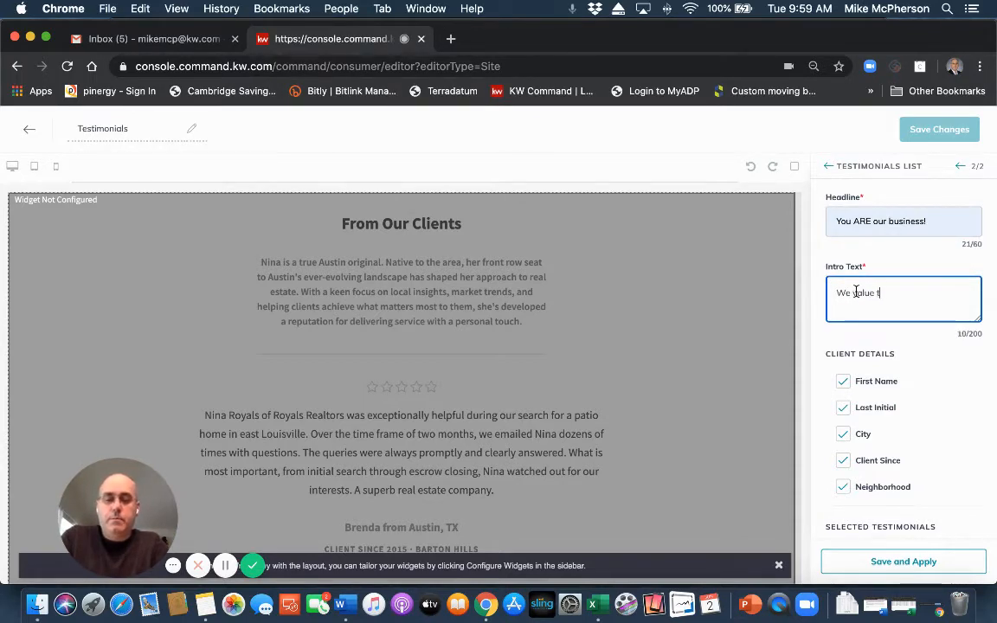
{"action": "type", "text": "he inpu"}
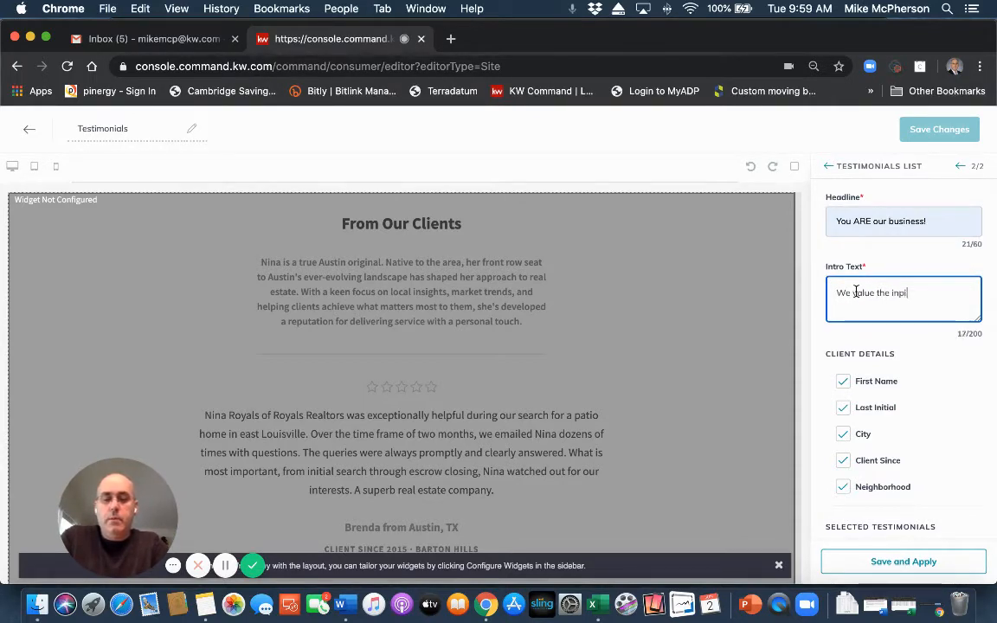
{"action": "type", "text": "t from "}
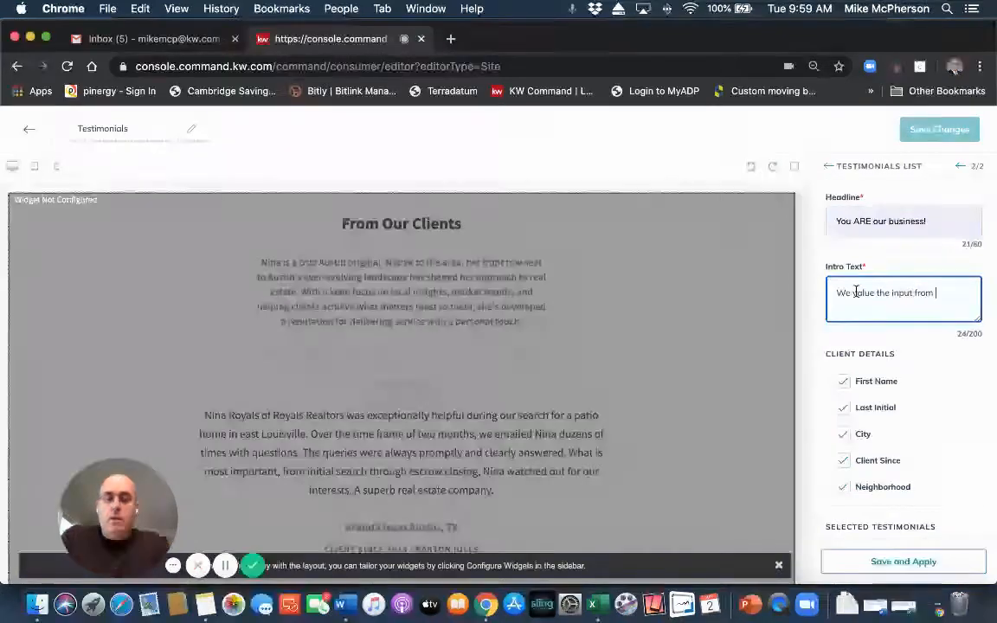
{"action": "type", "text": "our clients and "}
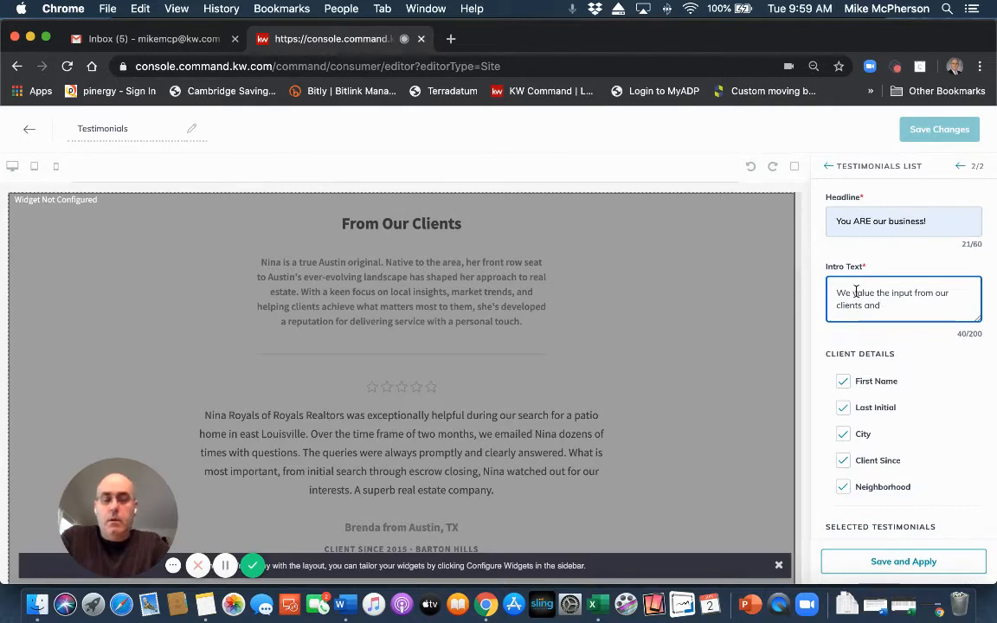
{"action": "type", "text": "look forw"}
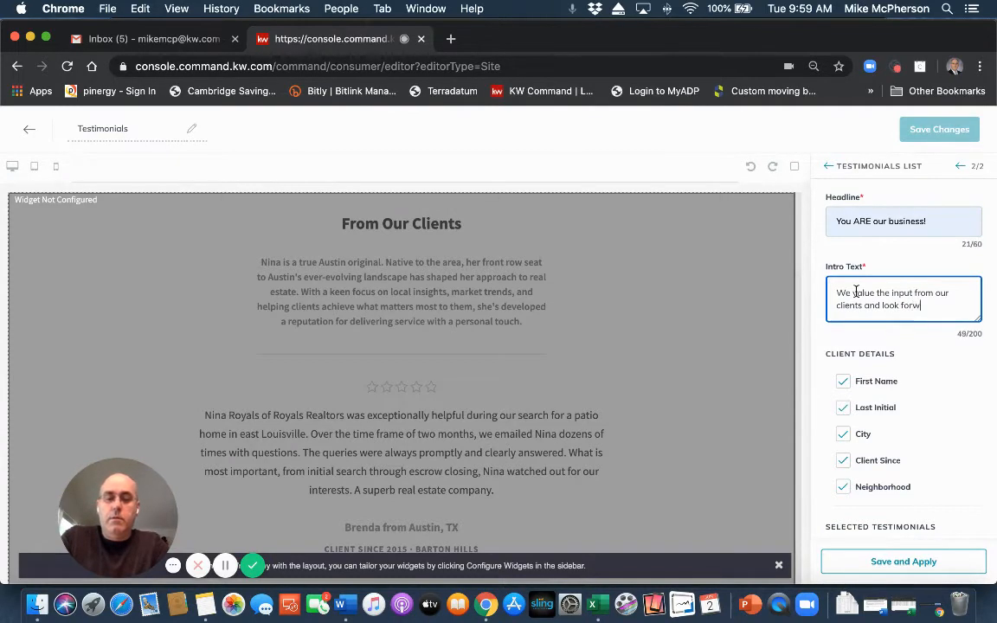
{"action": "type", "text": "ard to so"}
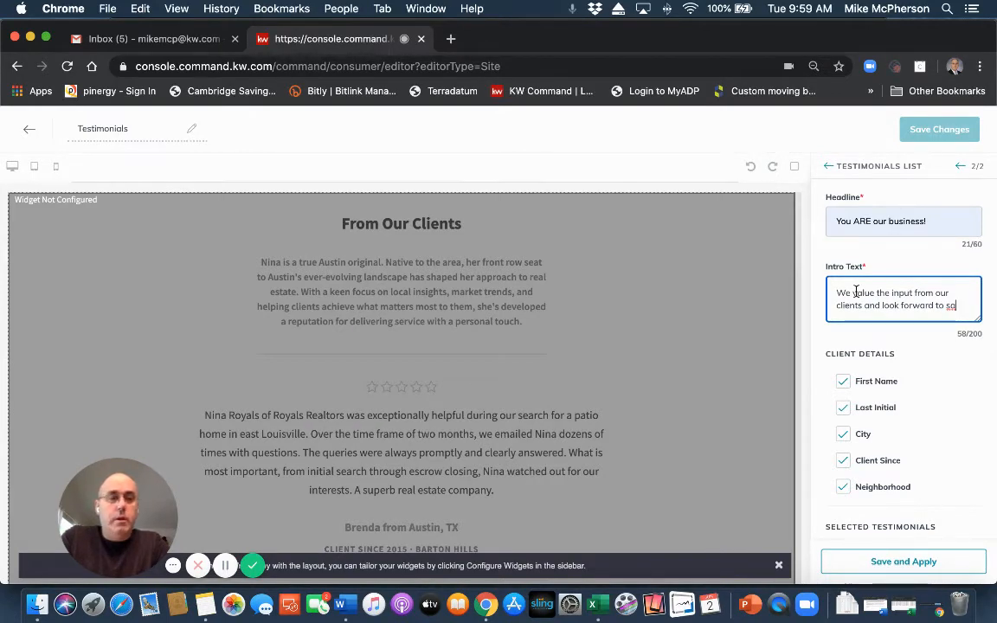
{"action": "key", "text": "BackSpace"}
{"action": "type", "text": "harin"}
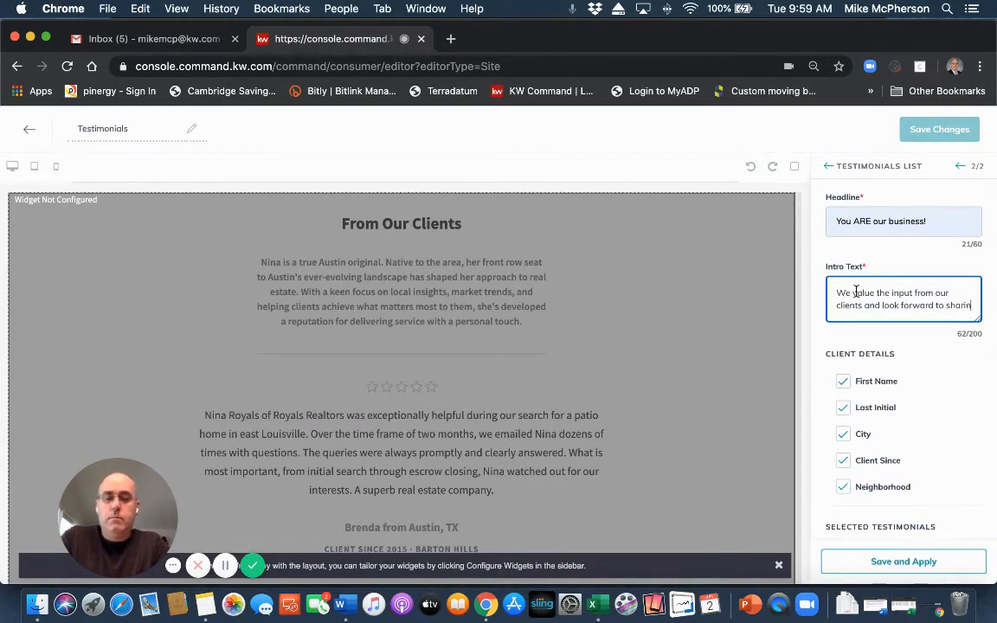
{"action": "type", "text": "g similiar "}
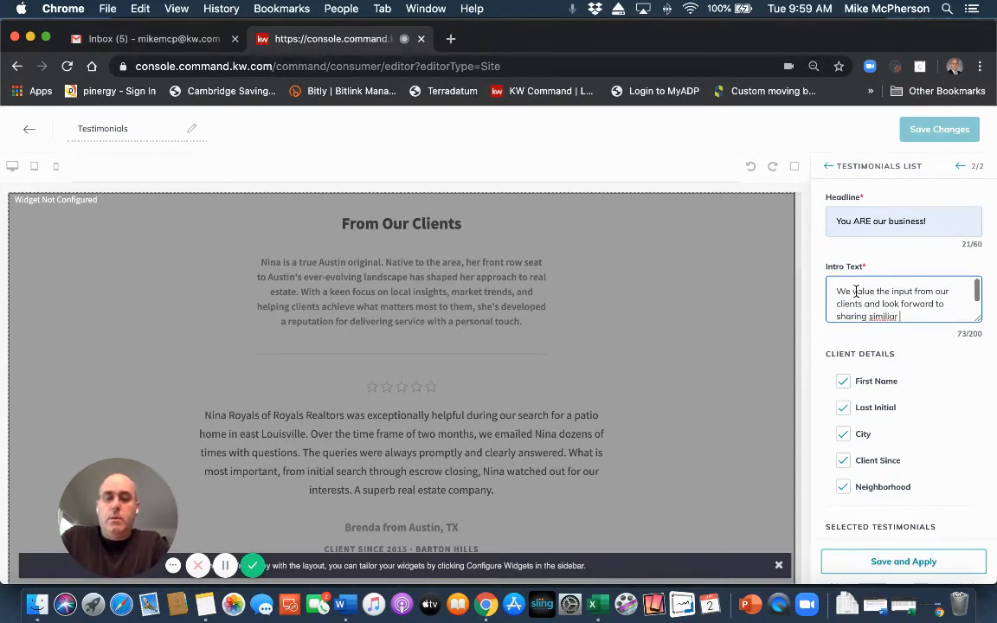
{"action": "type", "text": "expirien"}
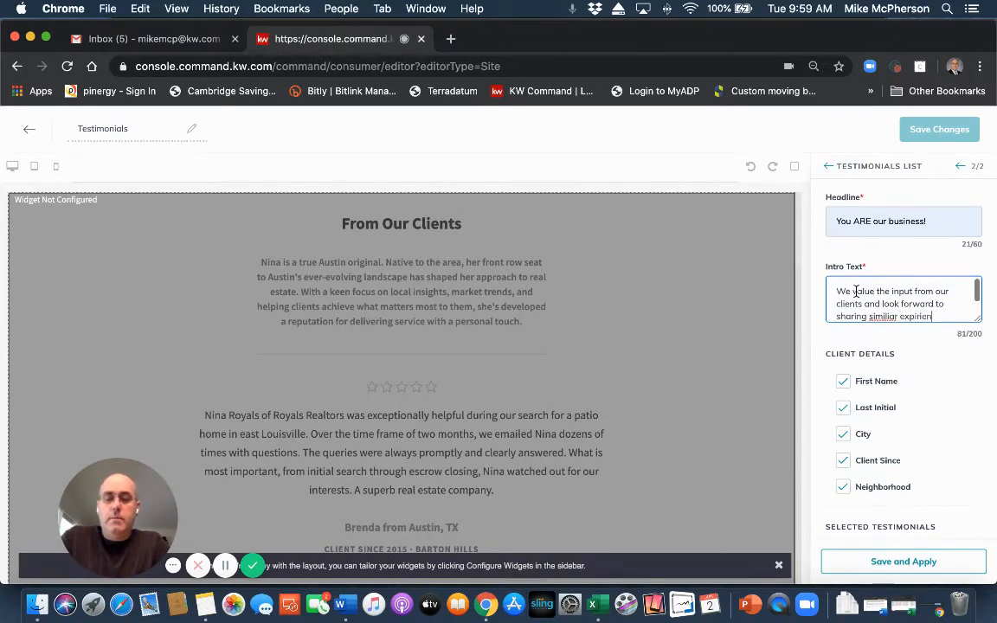
{"action": "type", "text": "ces wit"}
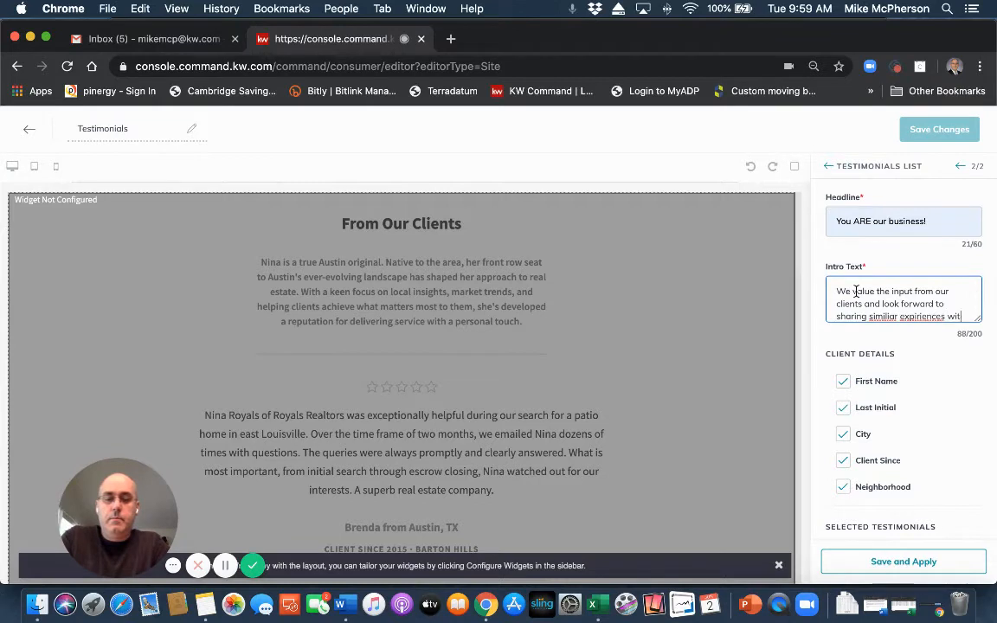
{"action": "type", "text": "h you."}
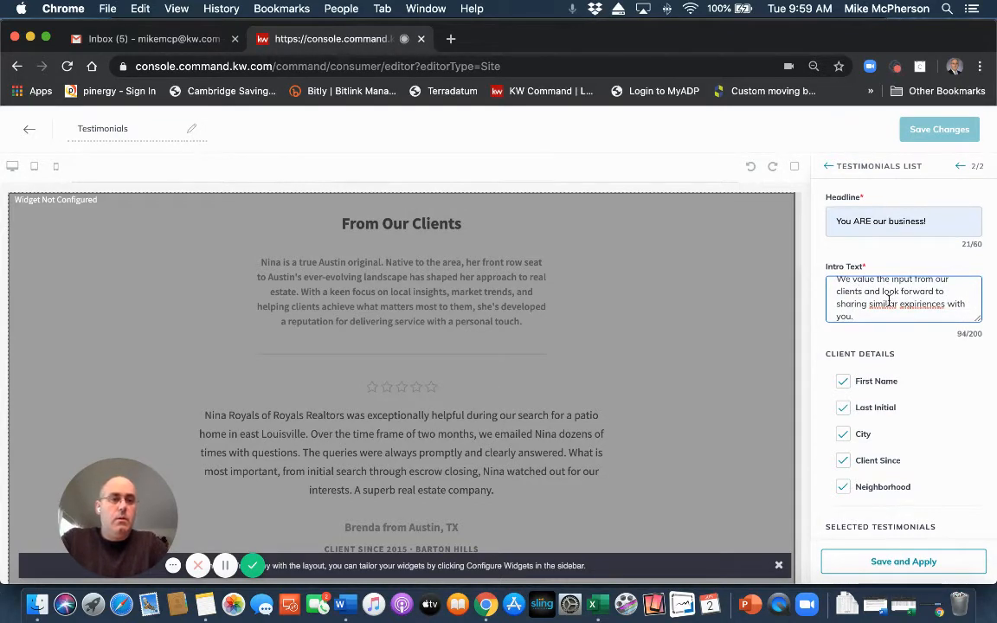
- Correct the two misspelled words in the intro text to "similar" and "experiences"
{"action": "right_click", "coordinate": [886, 304]}
{"action": "left_click", "coordinate": [851, 319]}
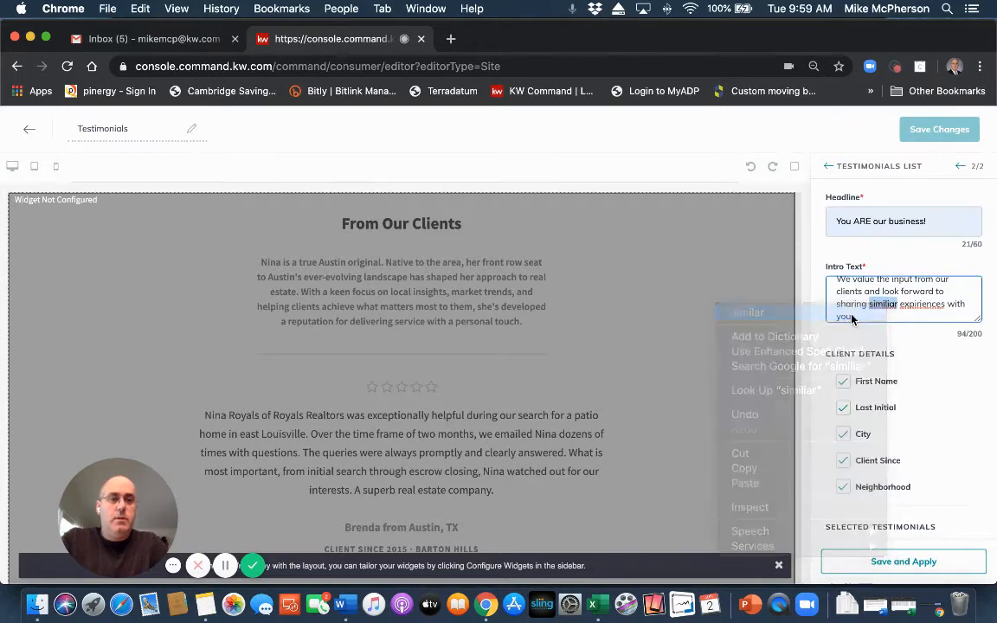
{"action": "right_click", "coordinate": [918, 308]}
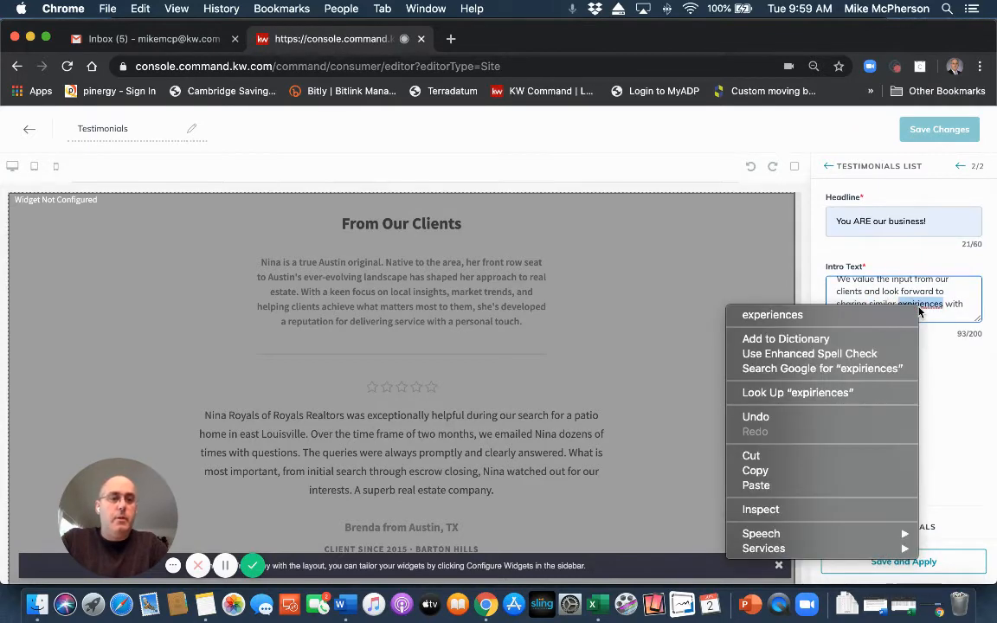
{"action": "left_click", "coordinate": [876, 313]}
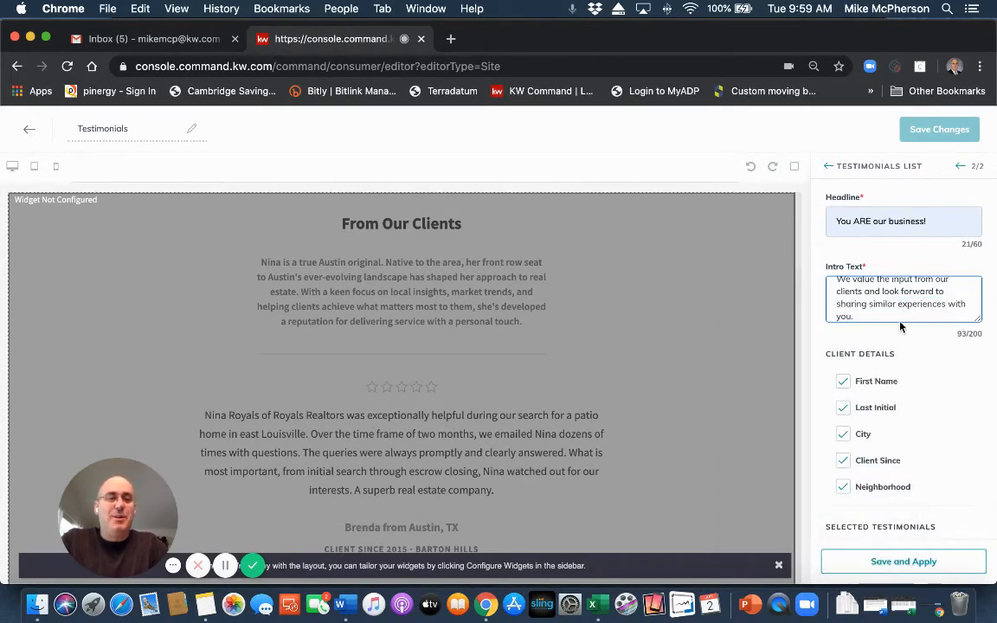
- Exclude Last Initial and Neighborhood from the client details shown with the testimonials
{"action": "scroll", "coordinate": [928, 391], "scroll_direction": "down", "scroll_amount": 2}
{"action": "scroll", "coordinate": [927, 394], "scroll_direction": "down", "scroll_amount": 2}
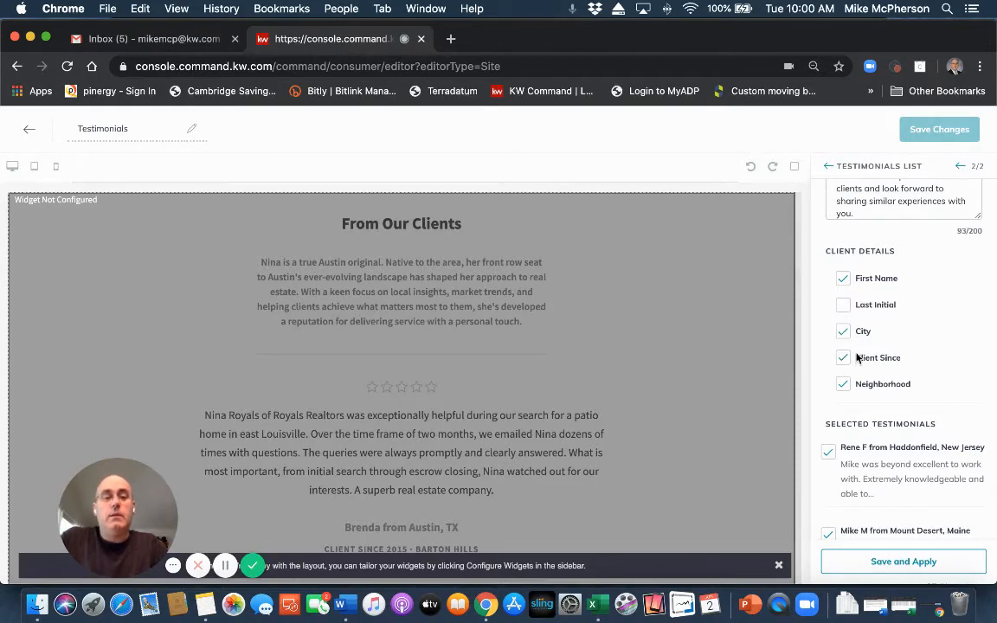
{"action": "left_click", "coordinate": [844, 386]}
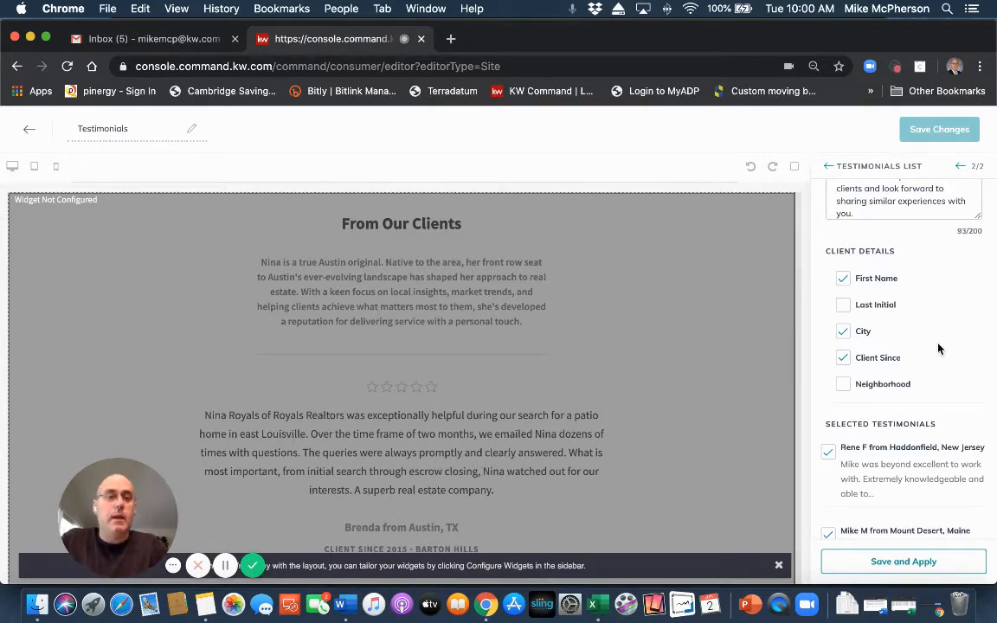
- Browse the testimonials and deselect the one from Mount Desert, Maine, keeping the Haddonfield and Concord ones
{"action": "scroll", "coordinate": [946, 344], "scroll_direction": "down", "scroll_amount": 1}
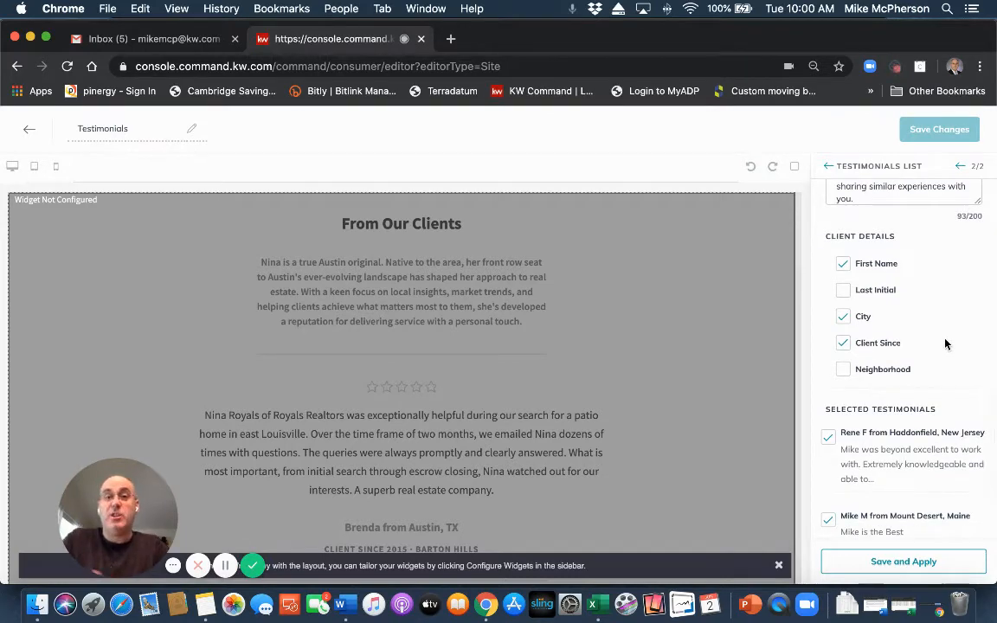
{"action": "scroll", "coordinate": [945, 345], "scroll_direction": "down", "scroll_amount": 5}
{"action": "scroll", "coordinate": [946, 345], "scroll_direction": "down", "scroll_amount": 2}
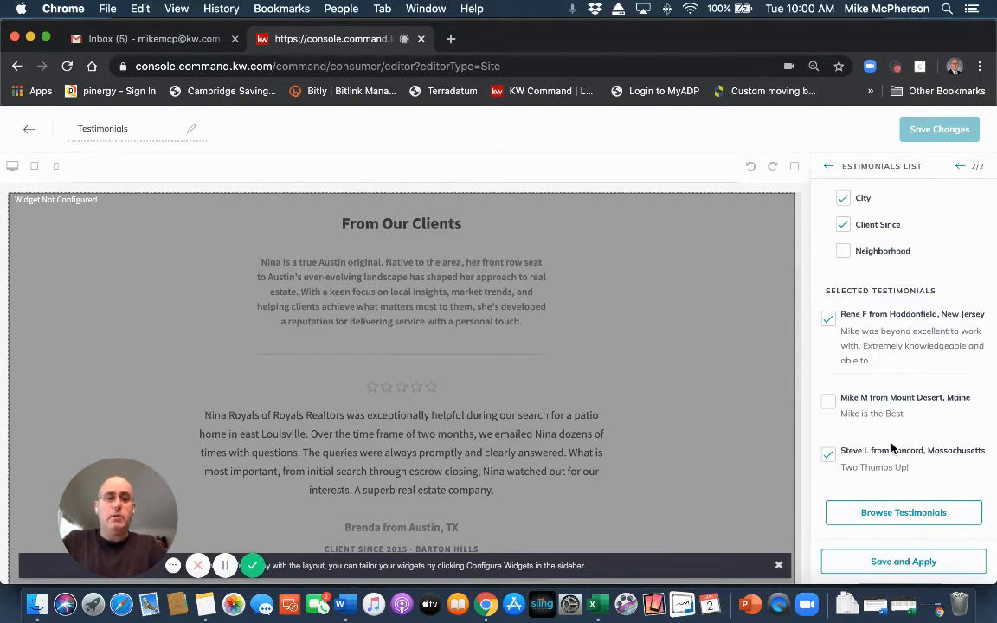
{"action": "left_click", "coordinate": [910, 514]}
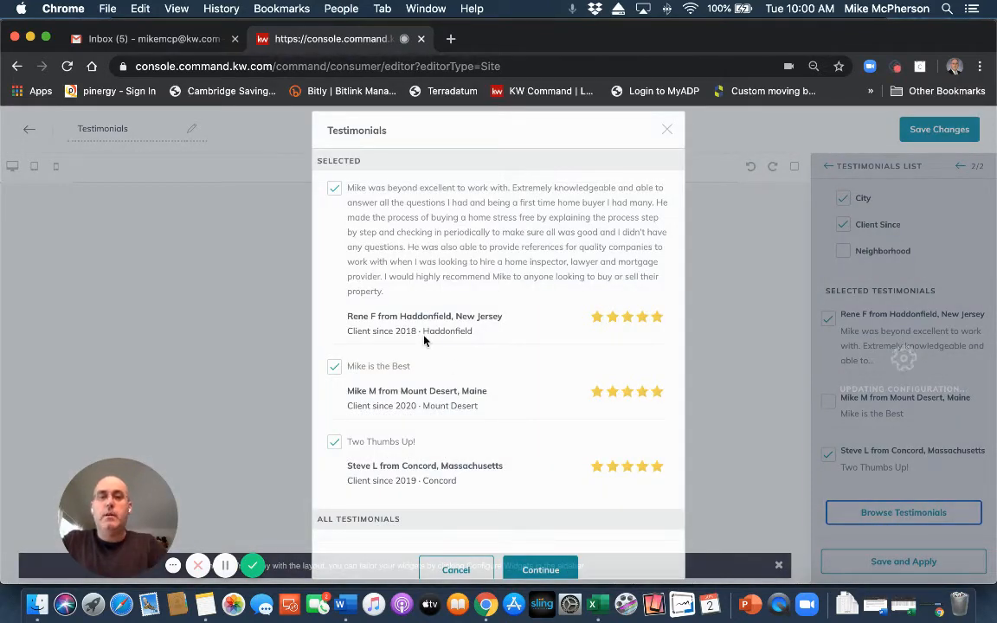
{"action": "left_click", "coordinate": [335, 368]}
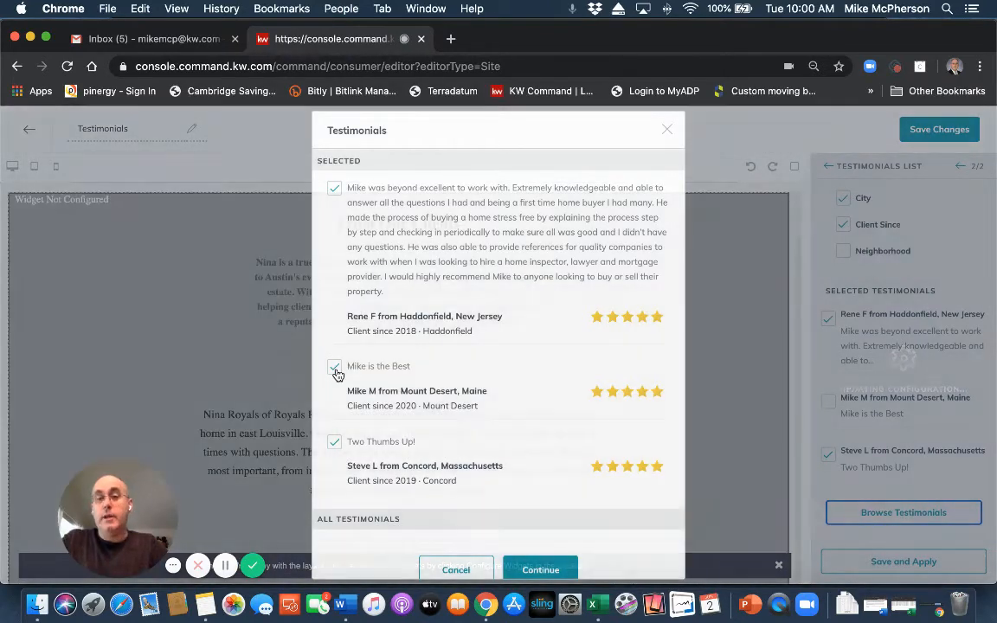
{"action": "left_click", "coordinate": [554, 573]}
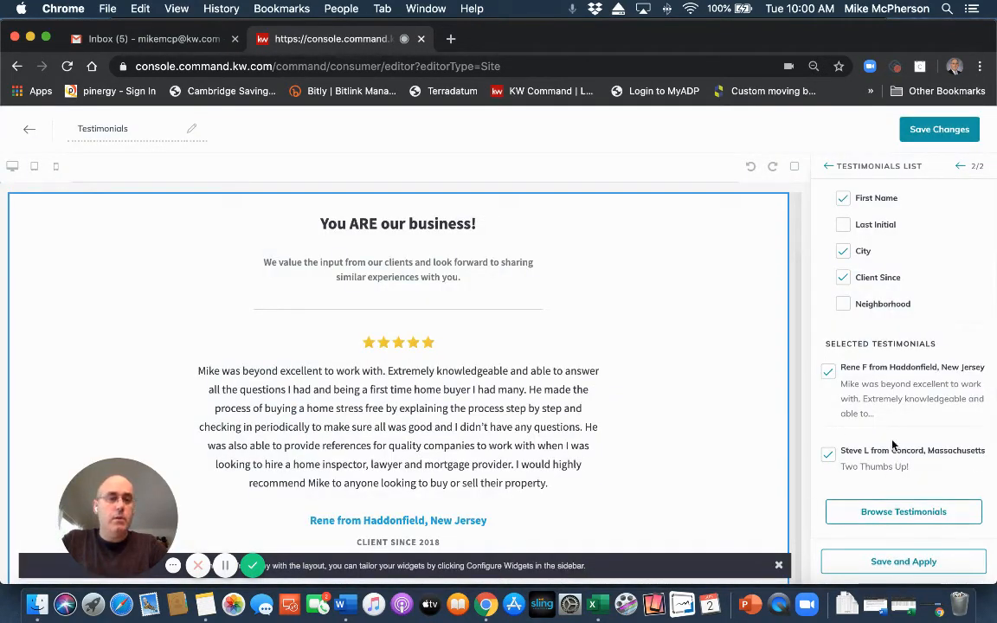
- Apply the widget configuration, save the Testimonials page and publish it as an agent site
{"action": "left_click", "coordinate": [901, 562]}
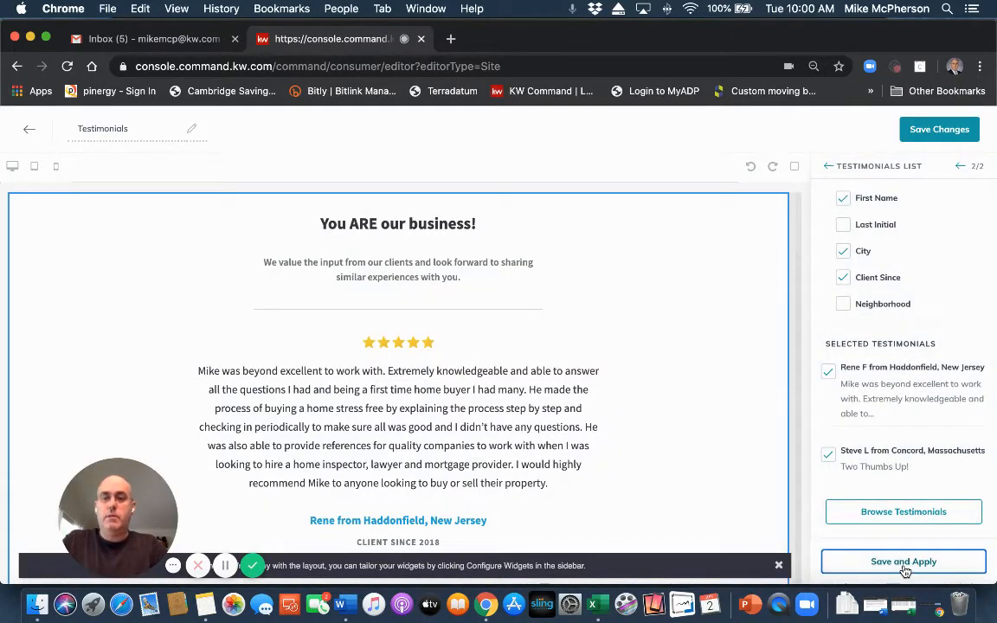
{"action": "left_click", "coordinate": [940, 131]}
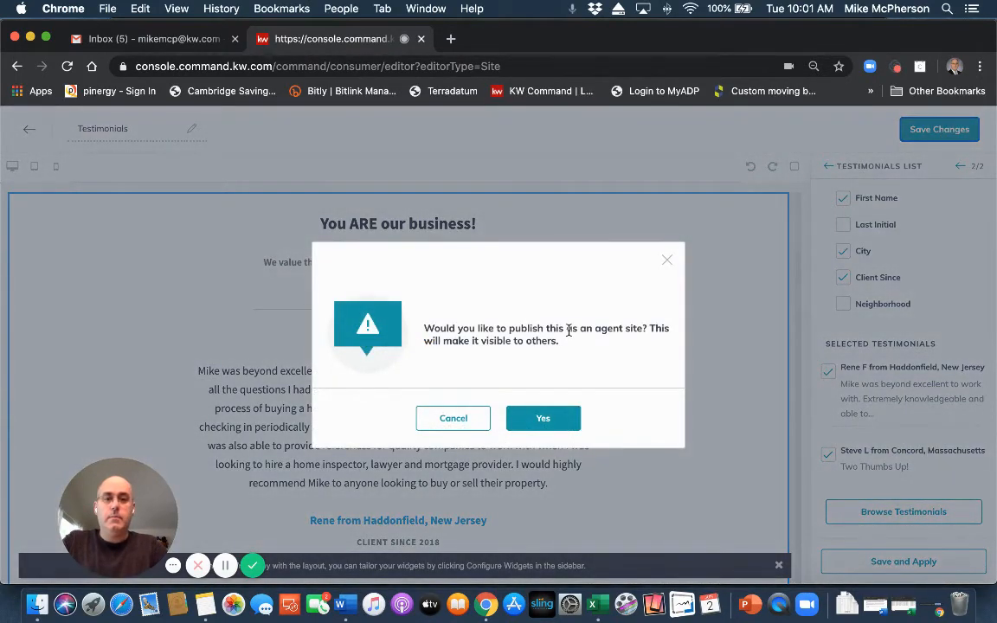
{"action": "left_click", "coordinate": [547, 419]}
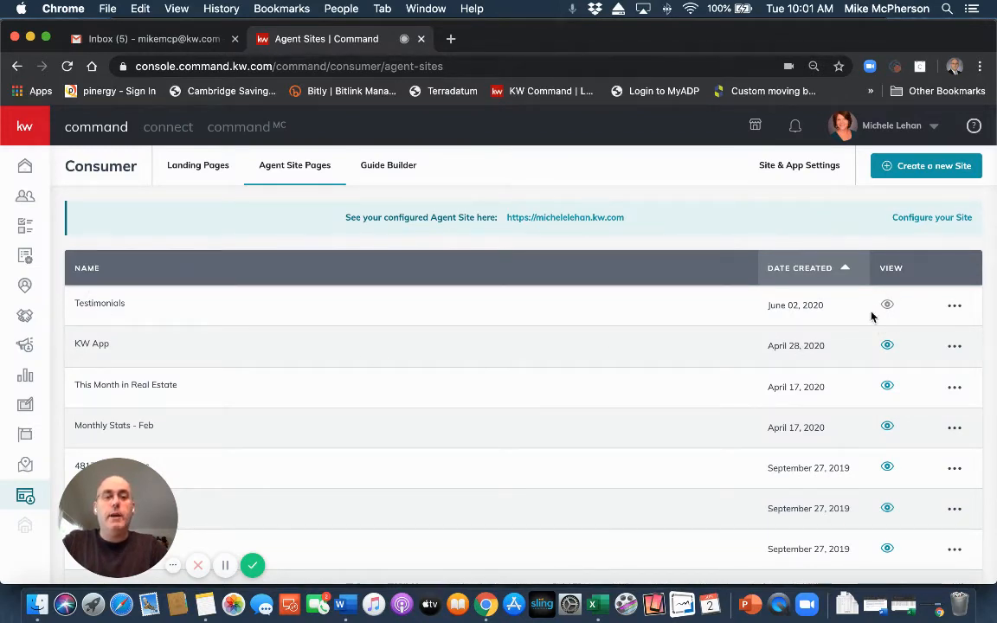
- Open the agent site's page settings and add a new page linked to the Testimonials page
{"action": "mouse_move", "coordinate": [885, 302]}
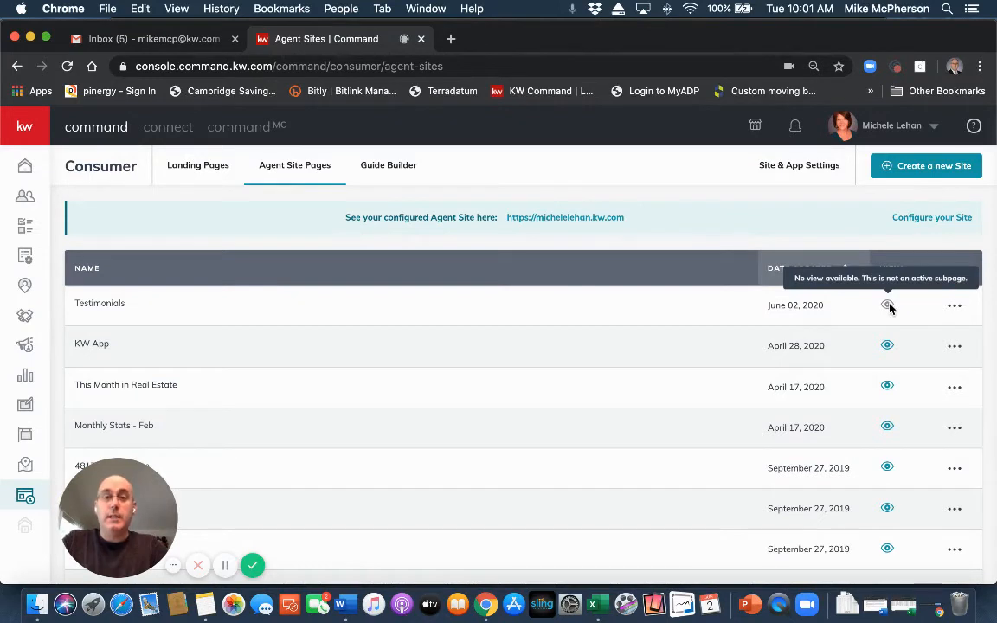
{"action": "left_click", "coordinate": [802, 168]}
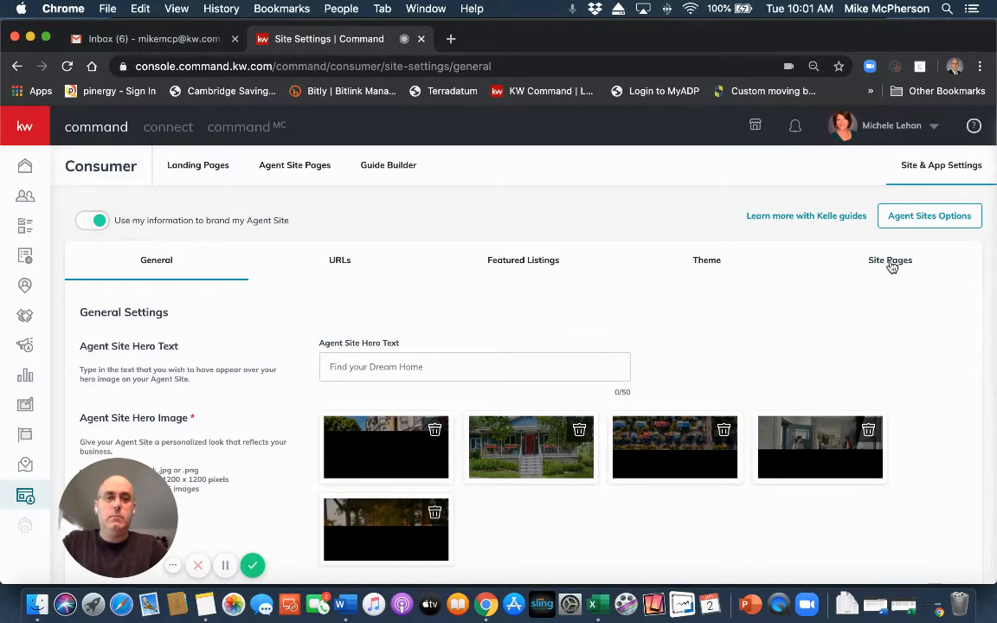
{"action": "left_click", "coordinate": [892, 266]}
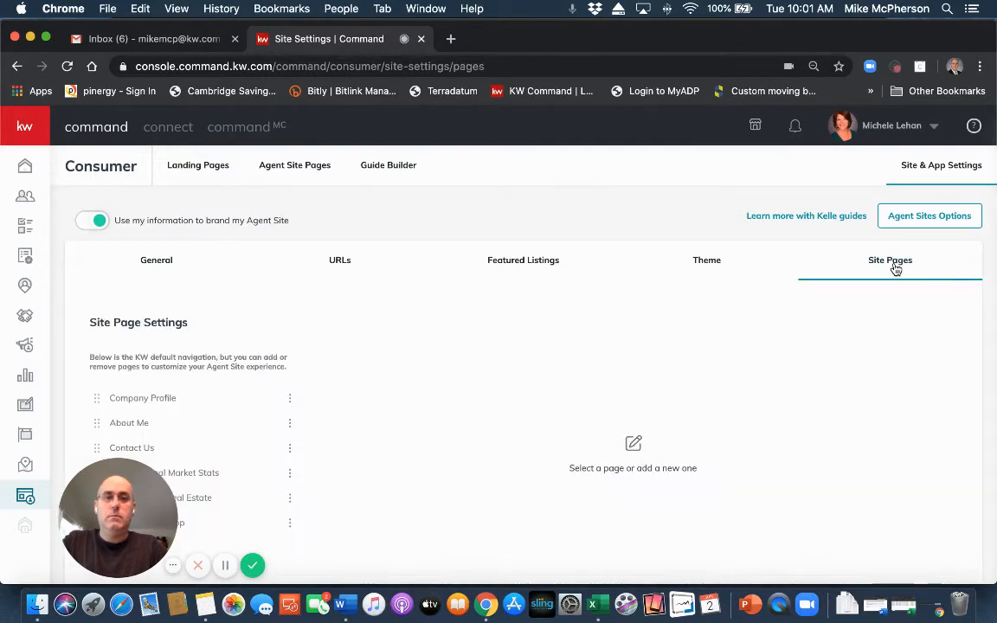
{"action": "scroll", "coordinate": [850, 341], "scroll_direction": "down", "scroll_amount": 1}
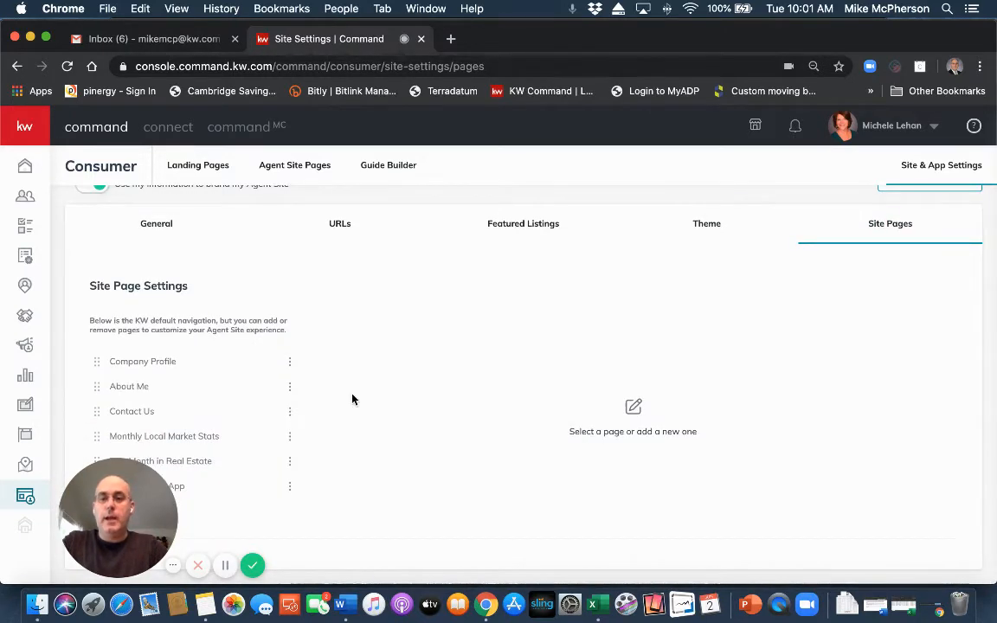
{"action": "left_click_drag", "start_coordinate": [121, 511], "coordinate": [798, 456]}
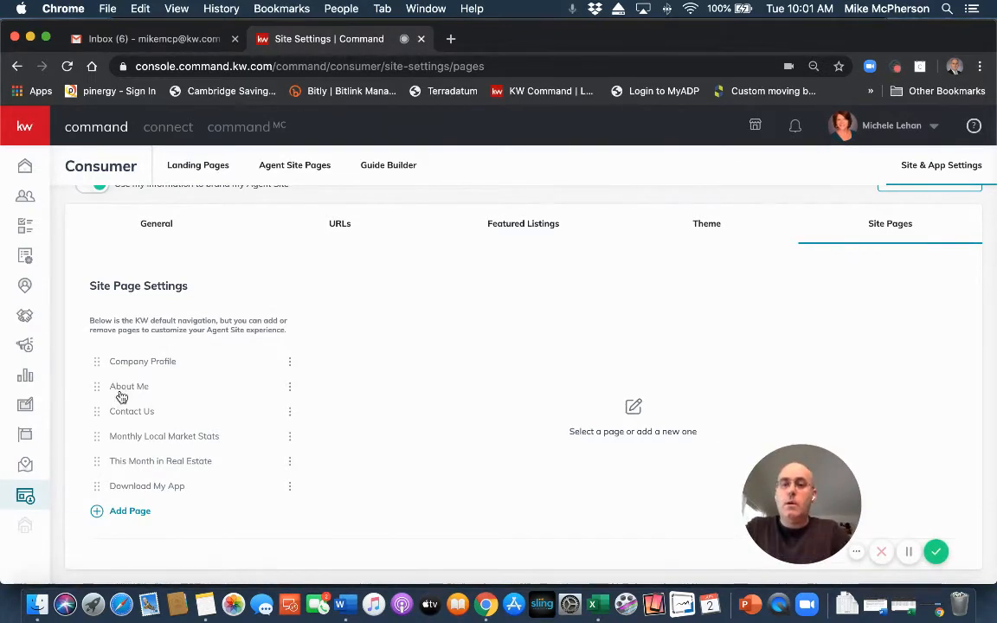
{"action": "left_click", "coordinate": [128, 512]}
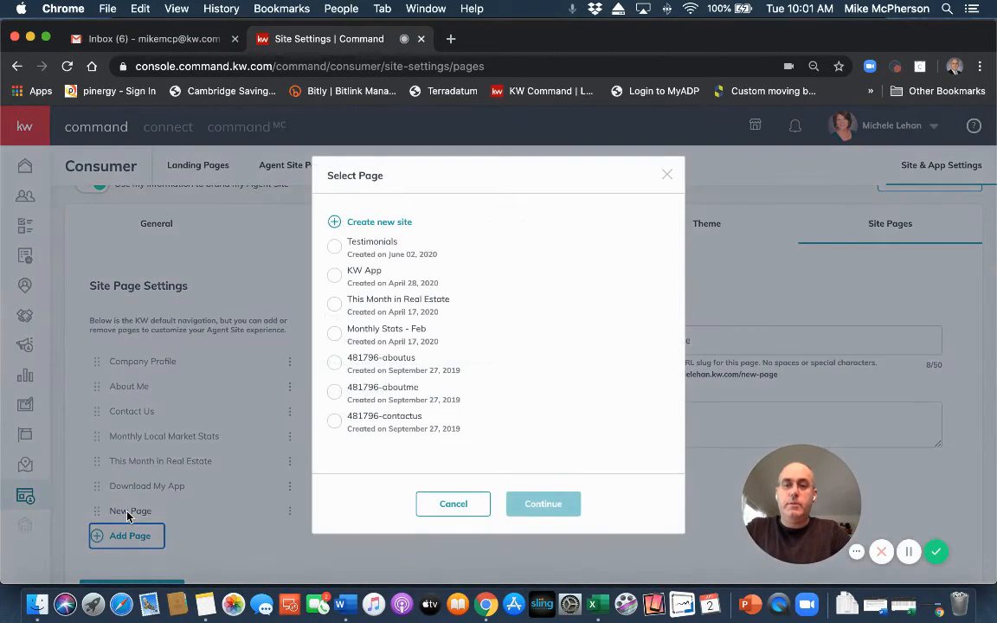
{"action": "left_click", "coordinate": [334, 248]}
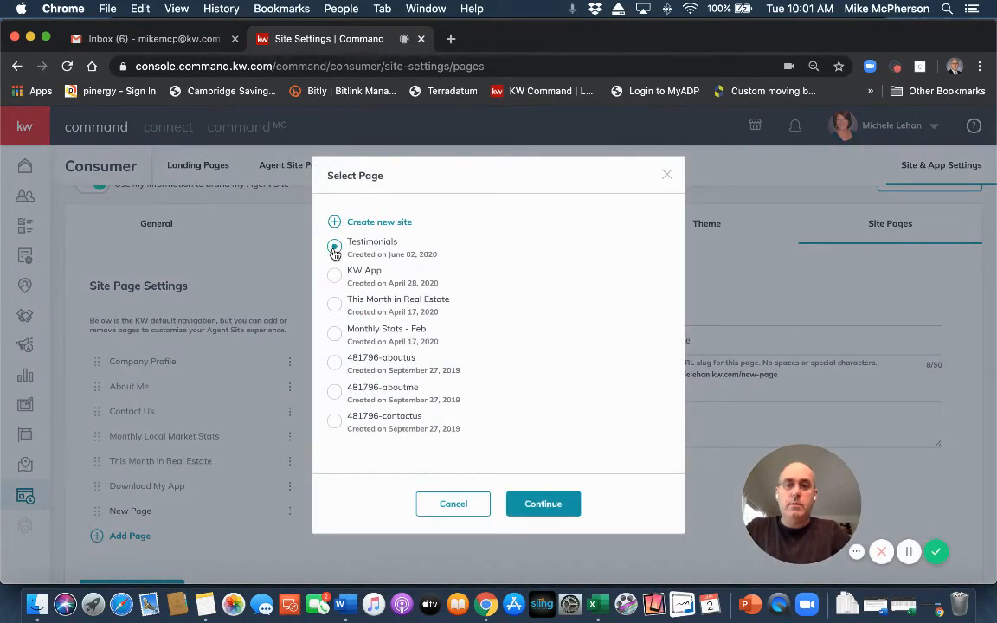
{"action": "left_click", "coordinate": [543, 504]}
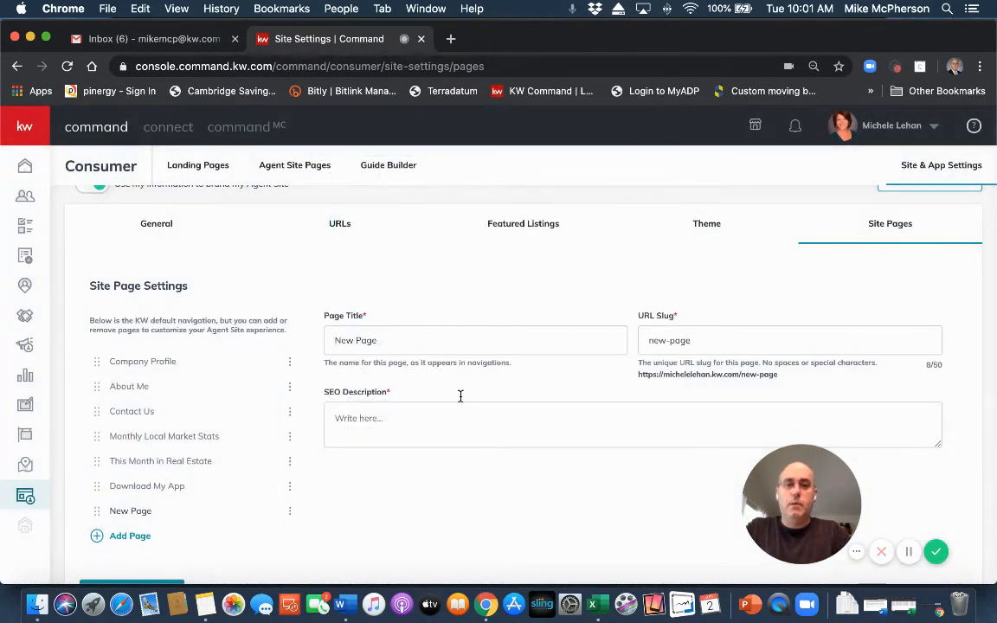
- Set the new page's title to "Our Clients Say It Best!" and its URL slug to "testimonal"
{"action": "left_click_drag", "start_coordinate": [388, 340], "coordinate": [298, 339]}
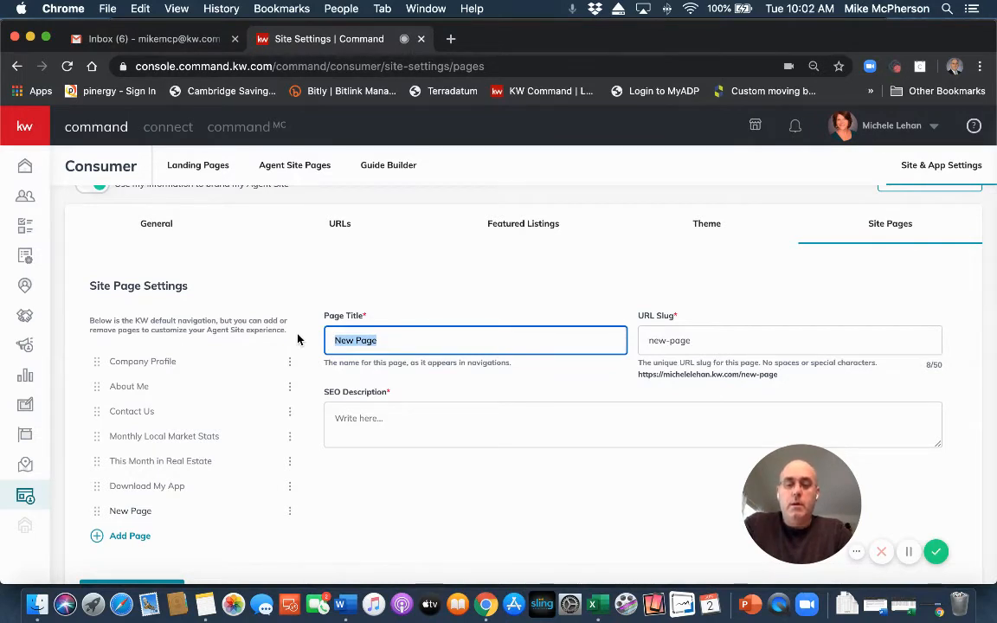
{"action": "type", "text": "Our Clie"}
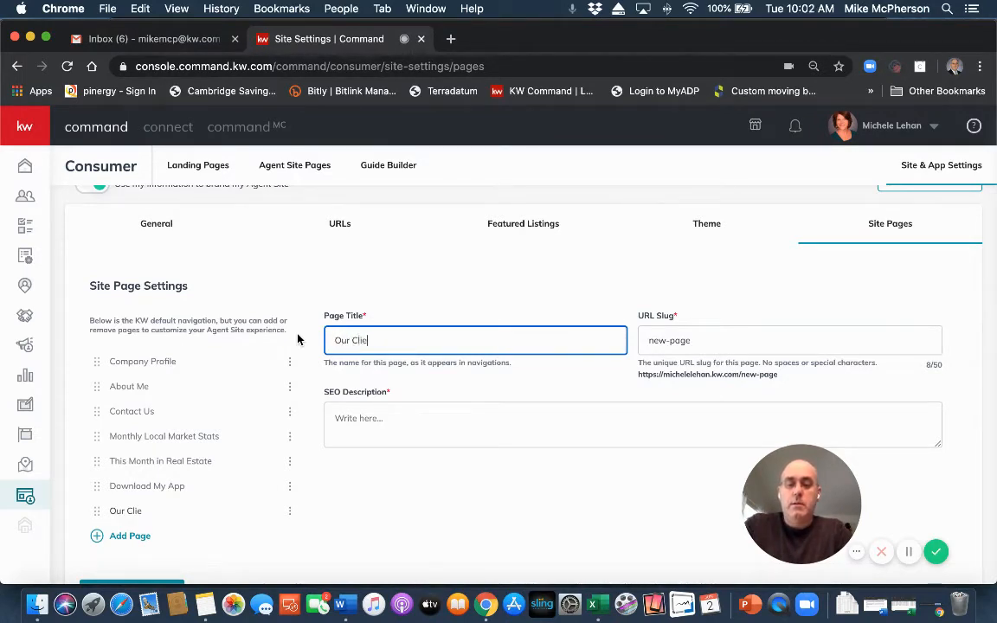
{"action": "type", "text": "nts"}
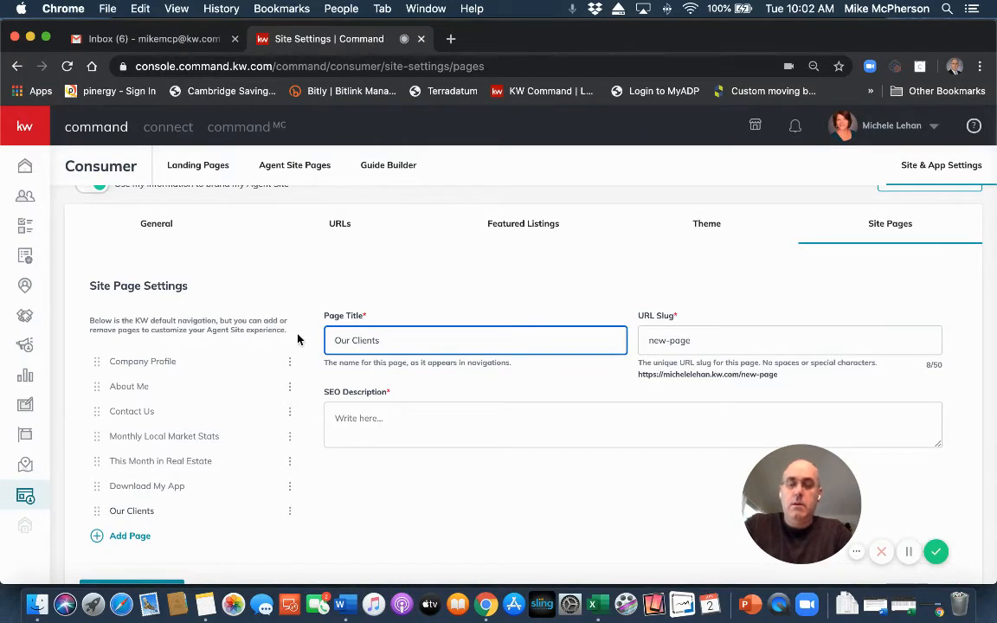
{"action": "type", "text": " Say It"}
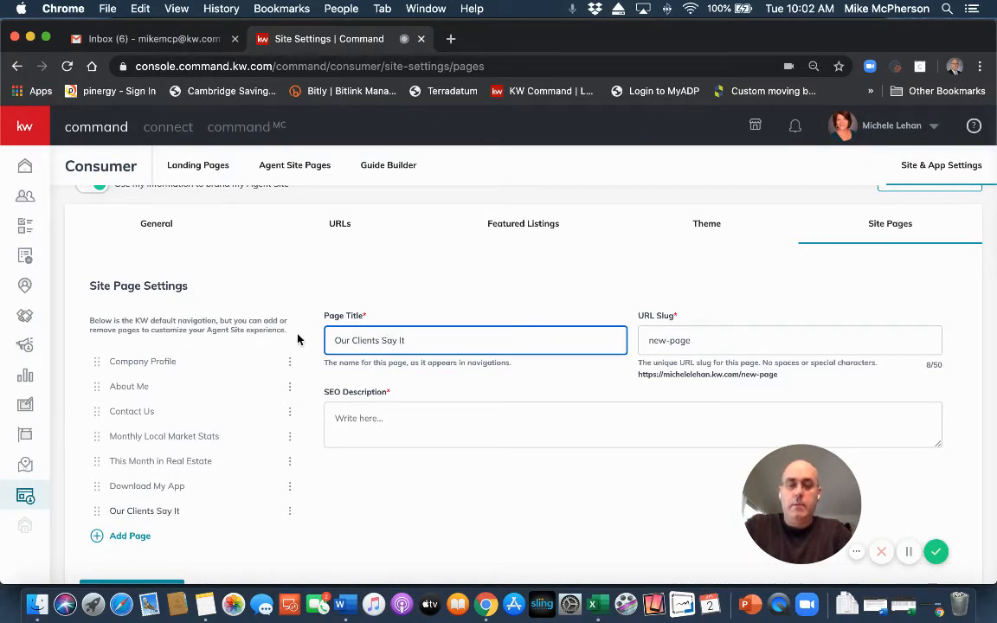
{"action": "type", "text": " Best!"}
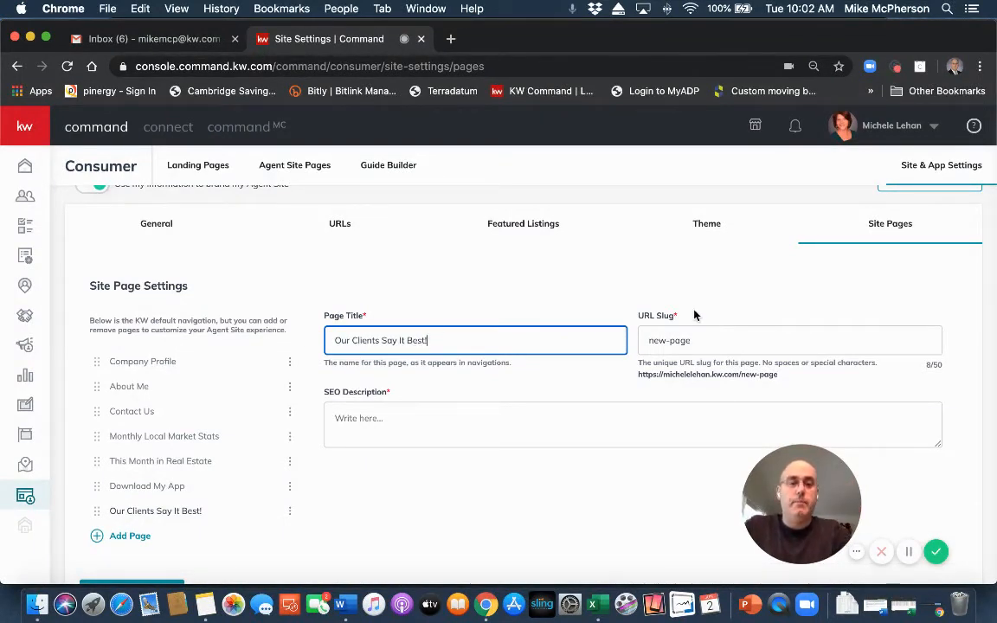
{"action": "left_click_drag", "start_coordinate": [710, 336], "coordinate": [639, 340]}
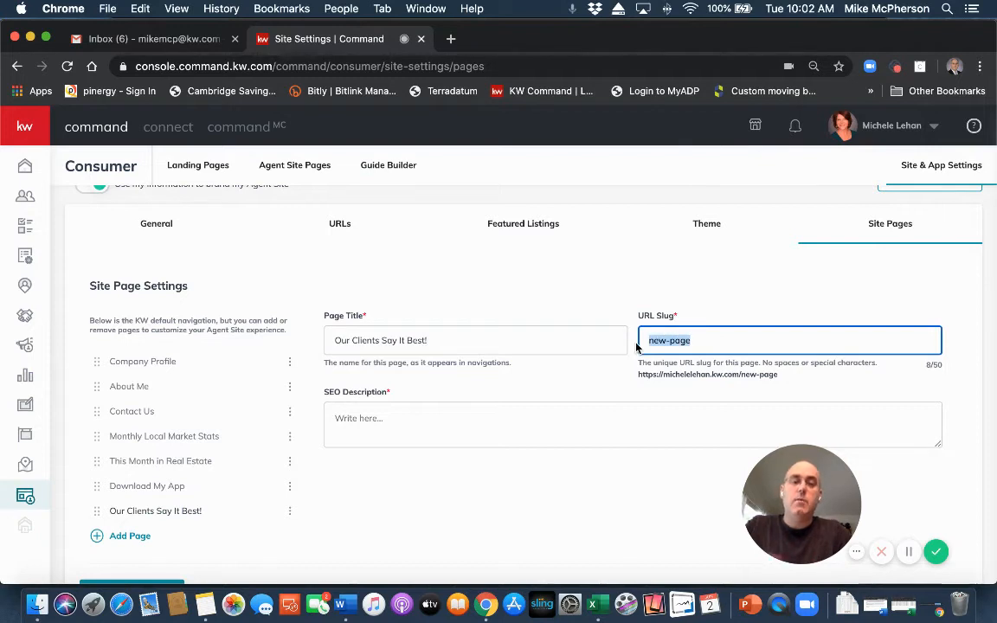
{"action": "type", "text": "testimonal"}
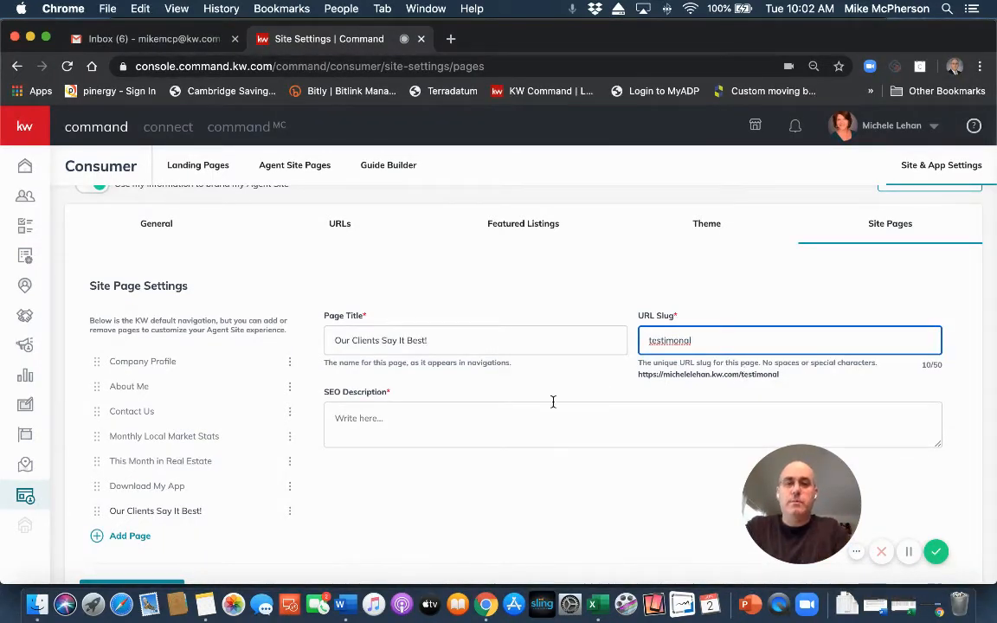
- Enter the SEO description "Learn more about what our clients have to say." and save the page changes
{"action": "left_click", "coordinate": [349, 417]}
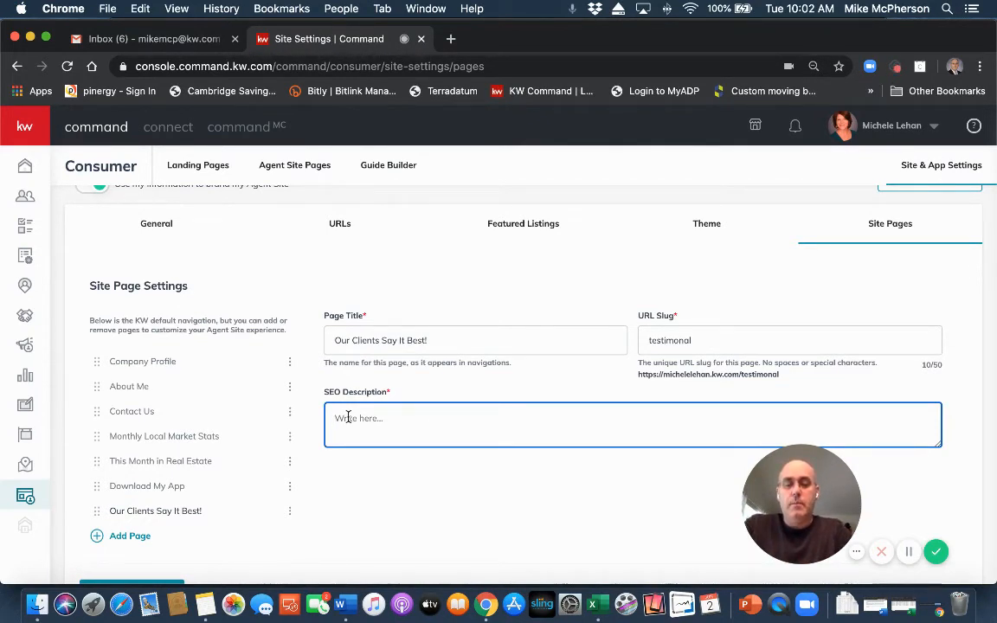
{"action": "type", "text": "Learn more about"}
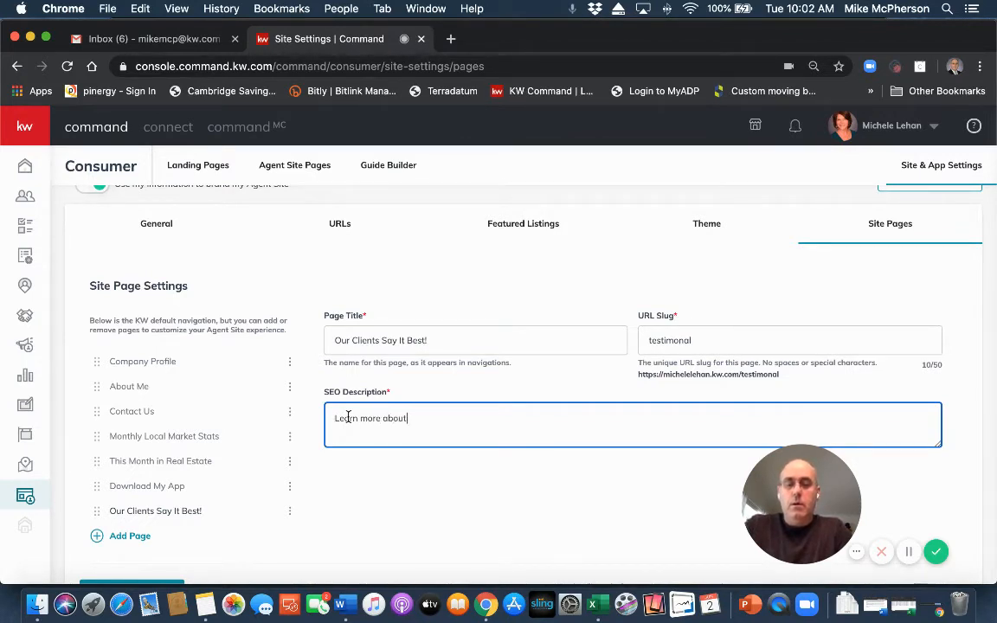
{"action": "type", "text": " what our"}
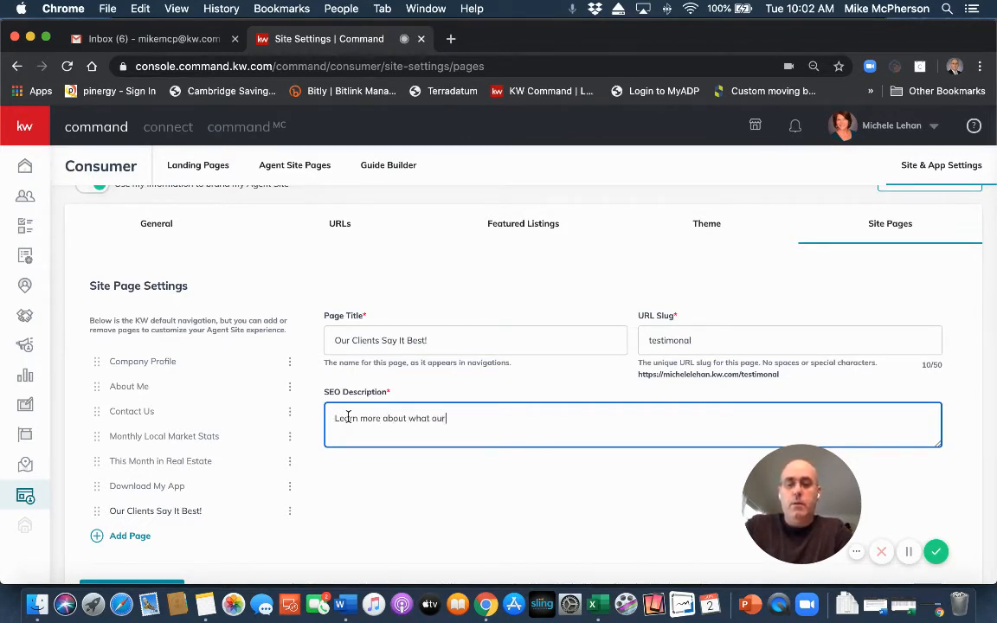
{"action": "type", "text": " clients"}
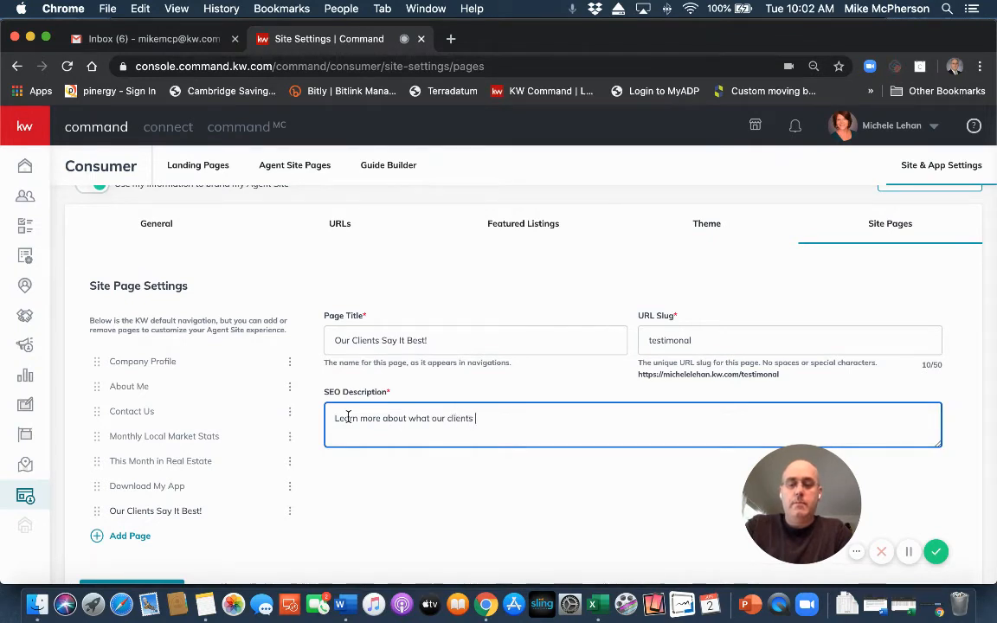
{"action": "type", "text": " have to say."}
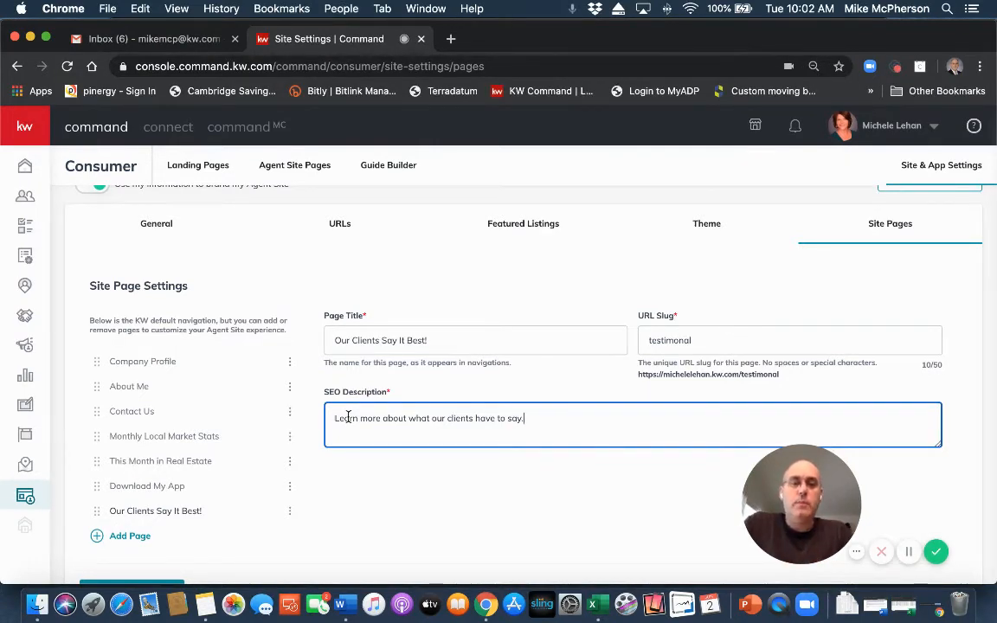
{"action": "scroll", "coordinate": [438, 479], "scroll_direction": "down", "scroll_amount": 2}
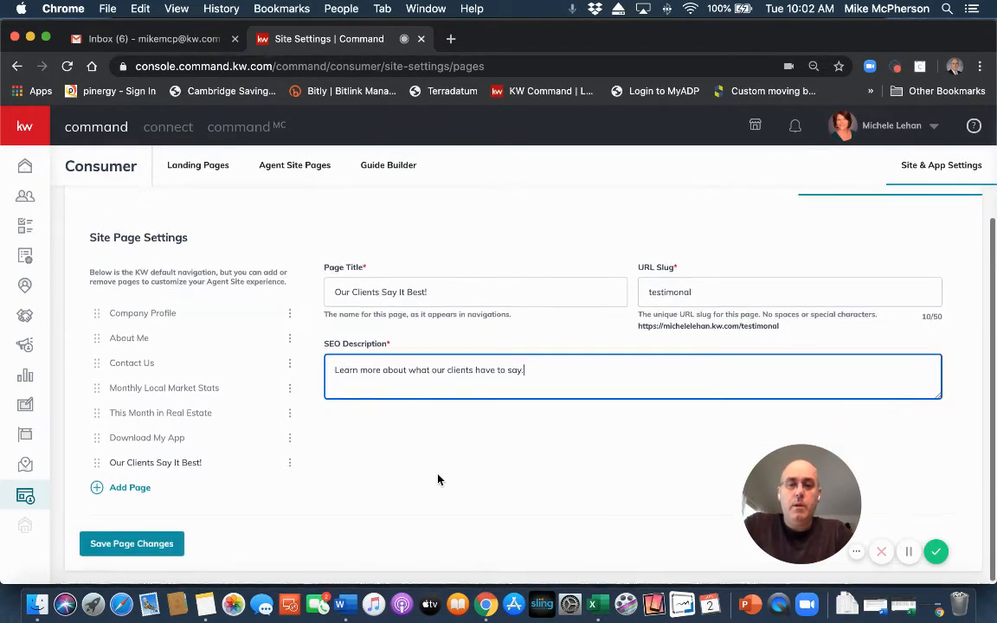
{"action": "left_click", "coordinate": [132, 544]}
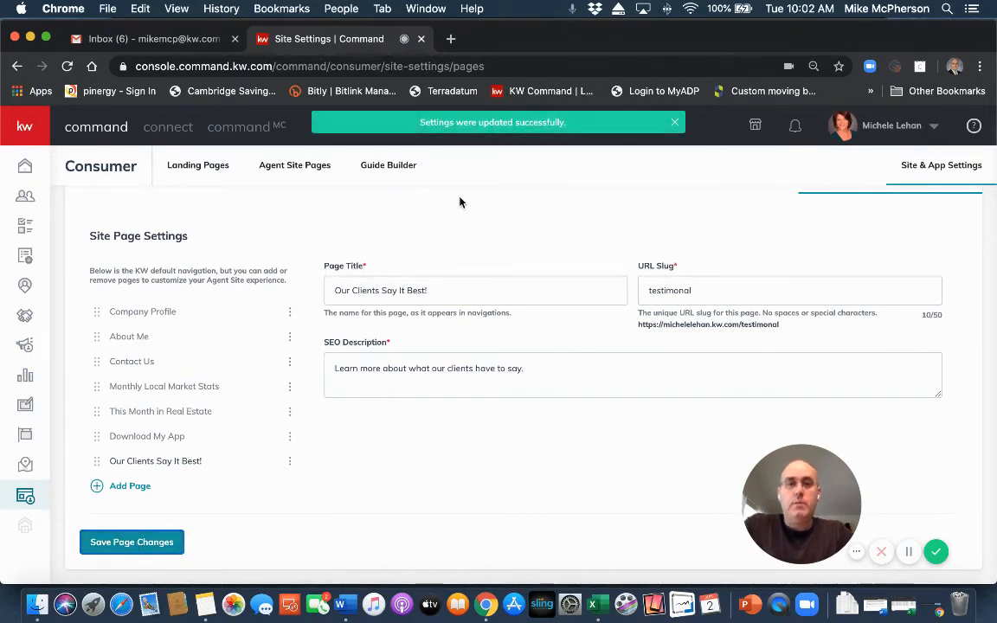
- Copy the configured agent site's address from the Agent Site Pages list and load it in a new browser tab
{"action": "left_click", "coordinate": [307, 171]}
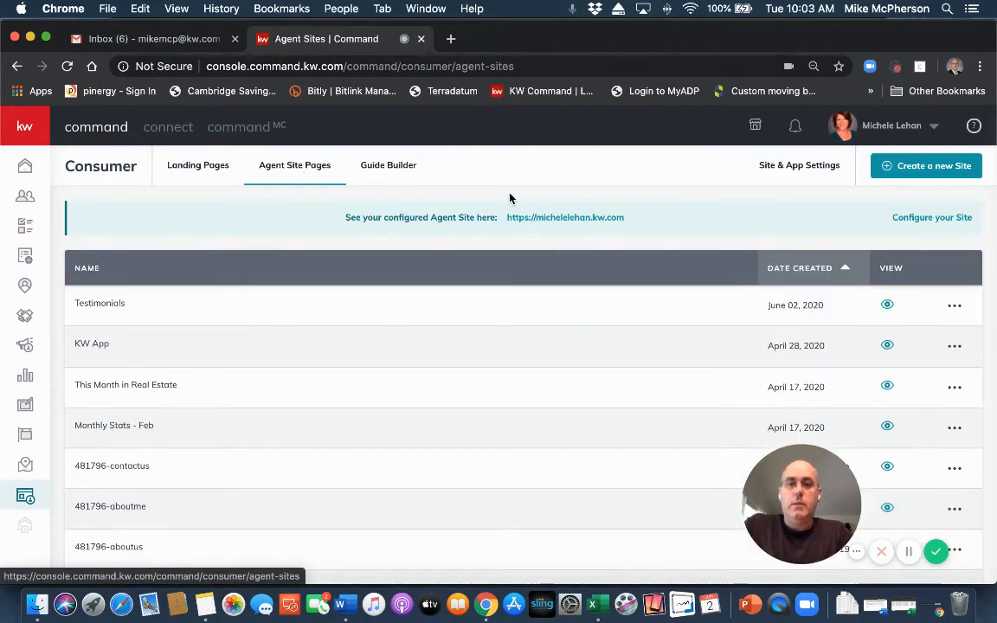
{"action": "right_click", "coordinate": [595, 224]}
{"action": "left_click", "coordinate": [630, 319]}
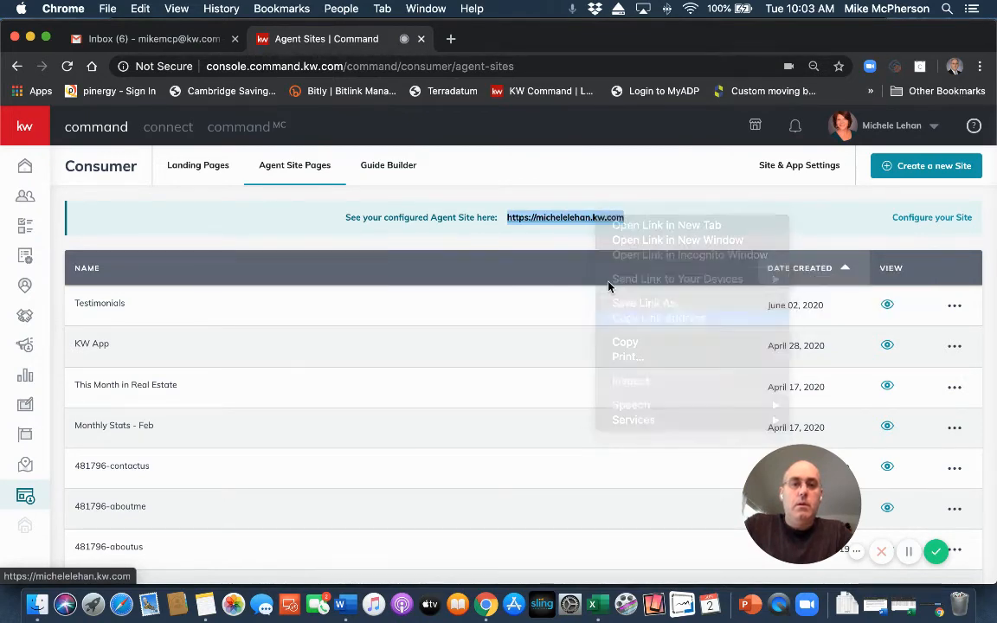
{"action": "left_click", "coordinate": [451, 40]}
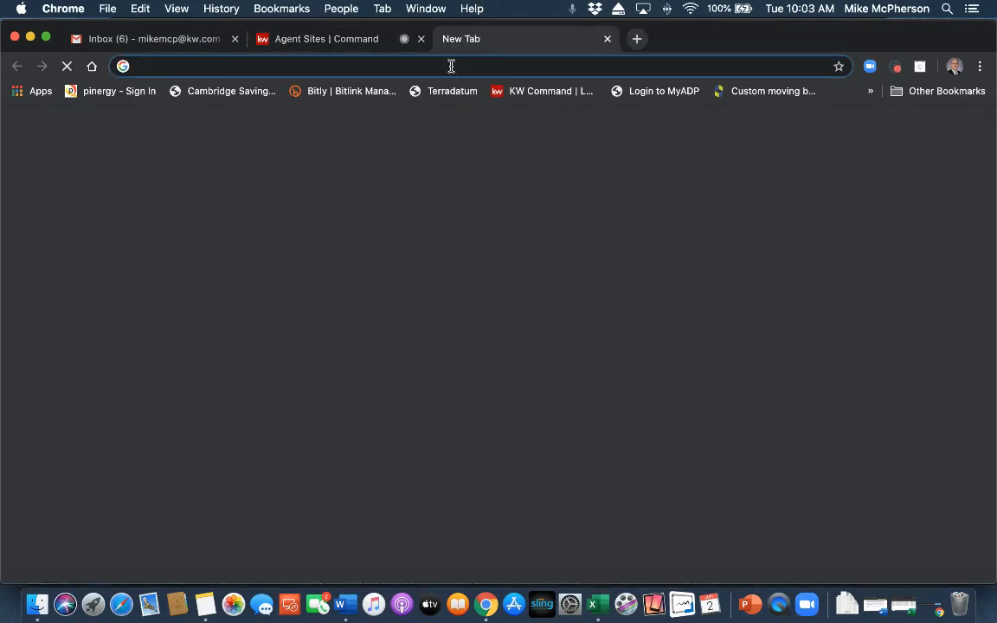
{"action": "right_click", "coordinate": [450, 66]}
{"action": "left_click", "coordinate": [525, 166]}
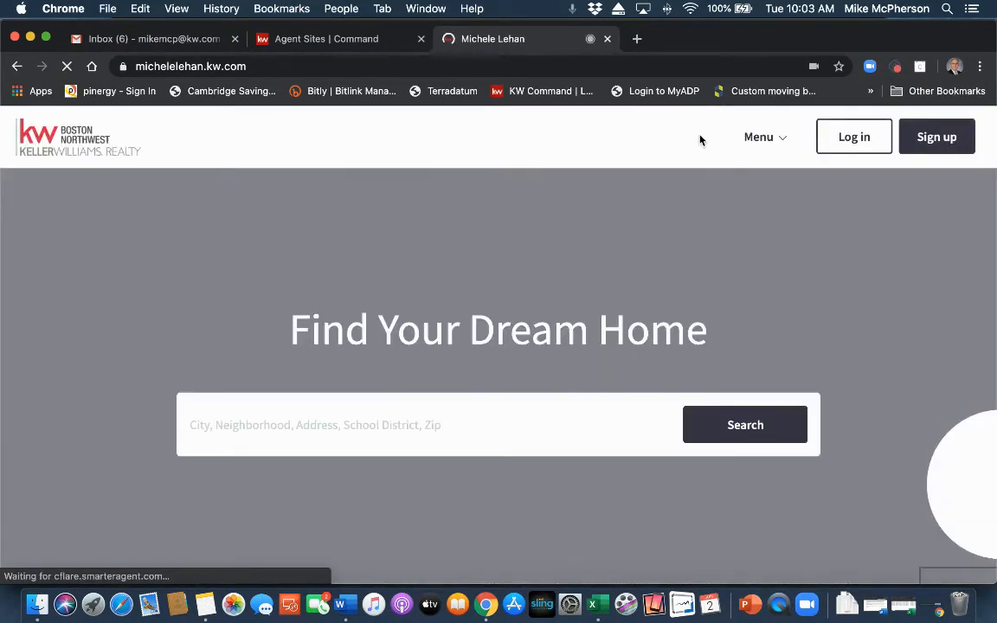
- Go to the "Our Clients Say It Best!" page from the live site's navigation and review the testimonials shown
{"action": "left_click", "coordinate": [765, 138]}
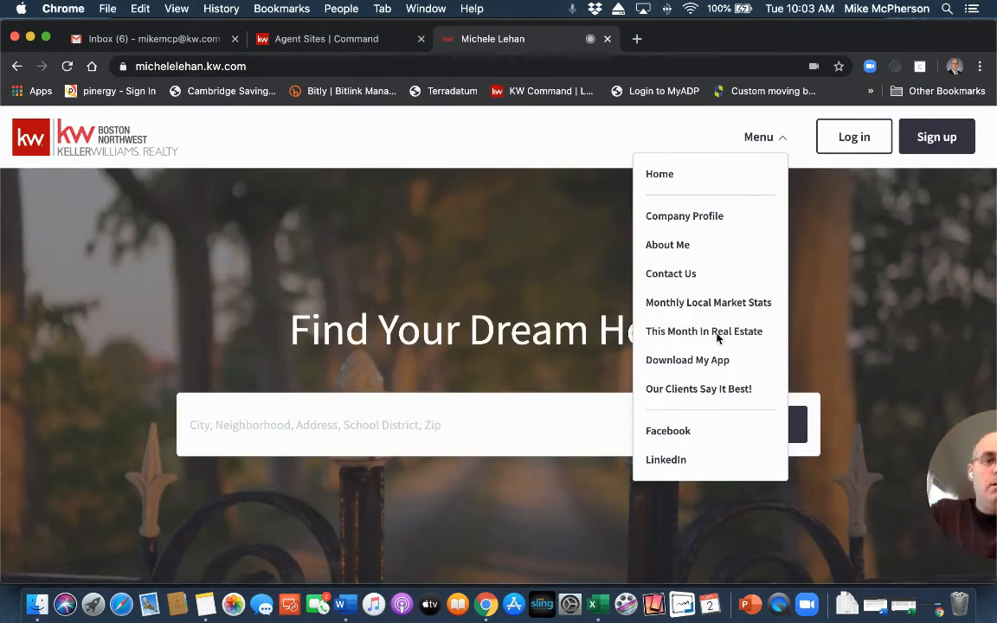
{"action": "left_click", "coordinate": [678, 392]}
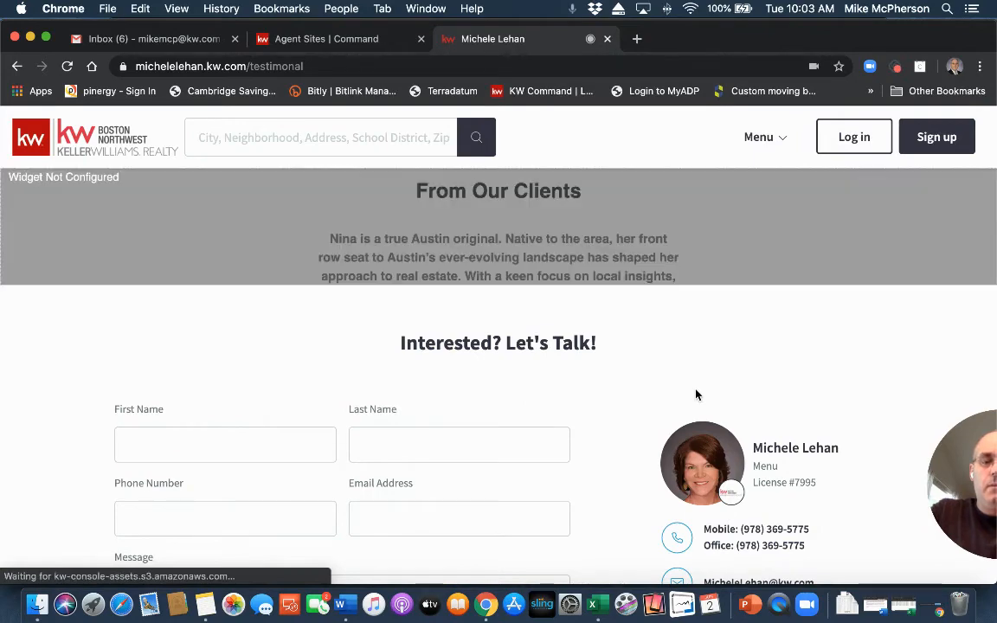
{"action": "key", "text": "super+minus"}
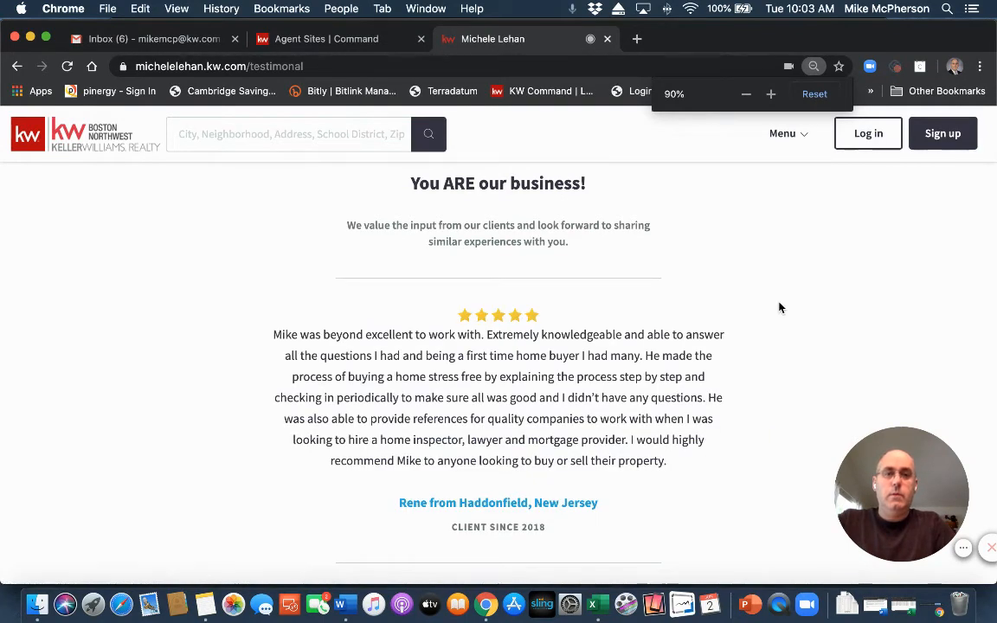
{"action": "scroll", "coordinate": [779, 307], "scroll_direction": "down", "scroll_amount": 2}
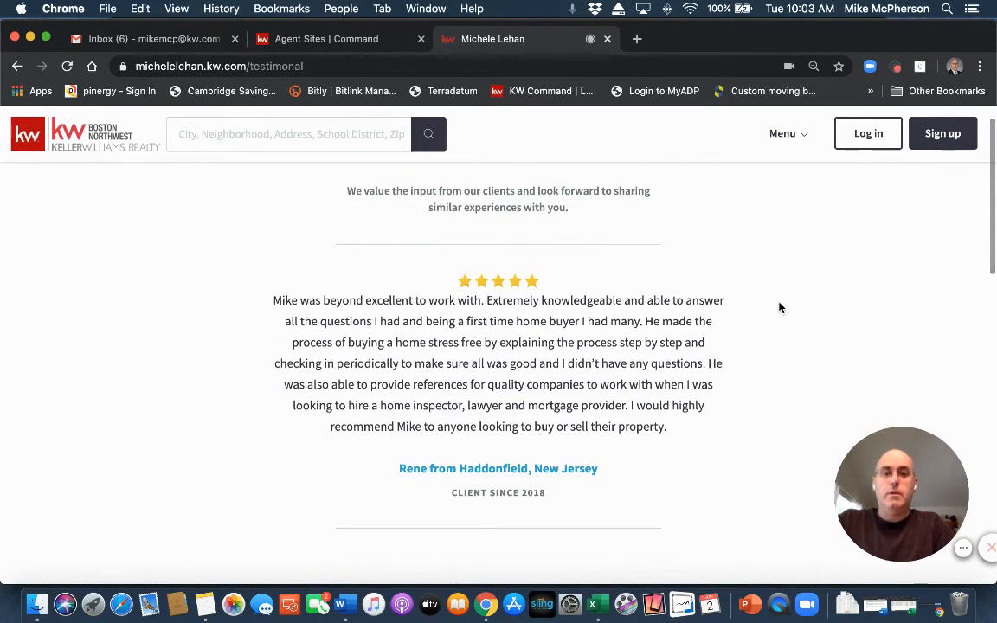
{"action": "scroll", "coordinate": [779, 308], "scroll_direction": "down", "scroll_amount": 5}
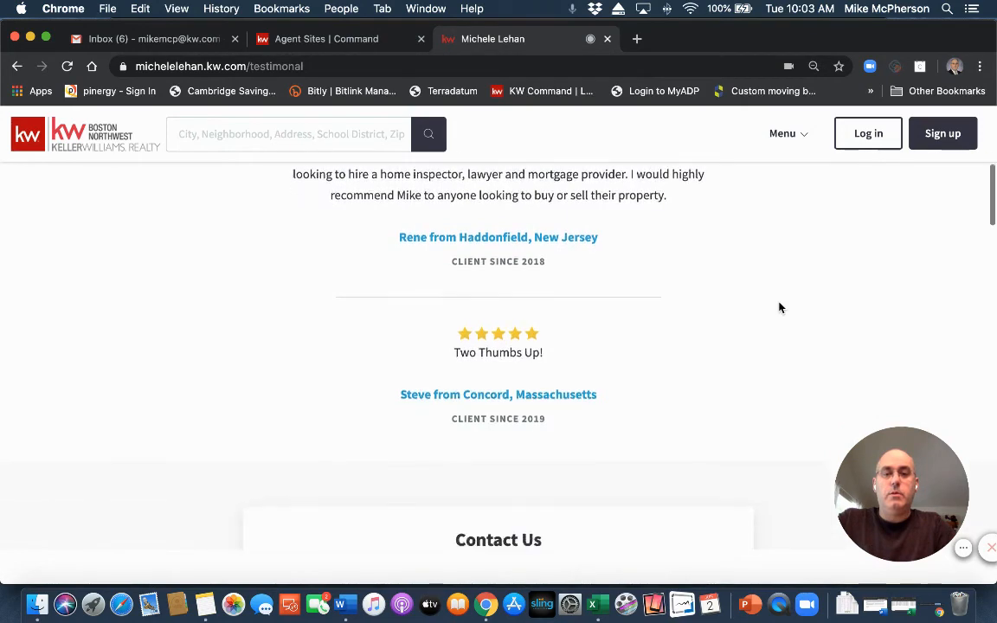
{"action": "scroll", "coordinate": [780, 308], "scroll_direction": "up", "scroll_amount": 6}
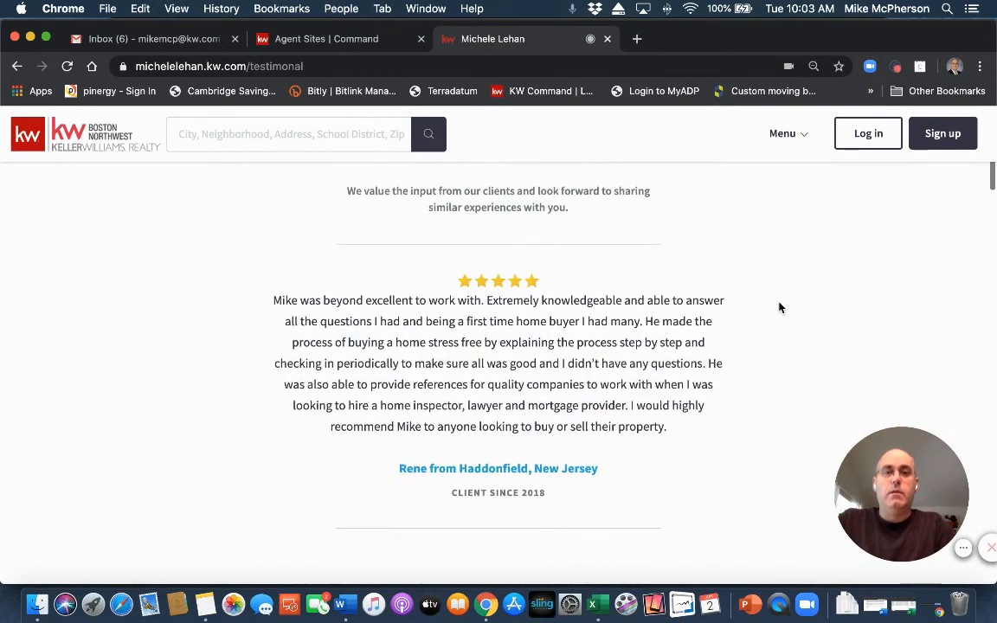
{"action": "scroll", "coordinate": [779, 308], "scroll_direction": "down", "scroll_amount": 1}
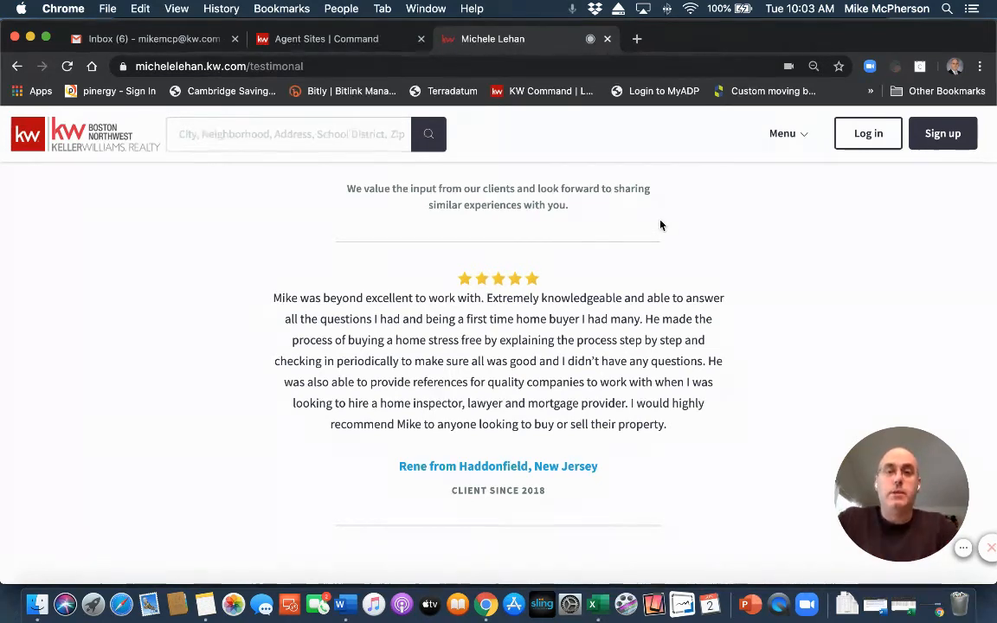
- Close the live site preview and open the Testimonials agent site template from Designs for editing
{"action": "left_click", "coordinate": [608, 40]}
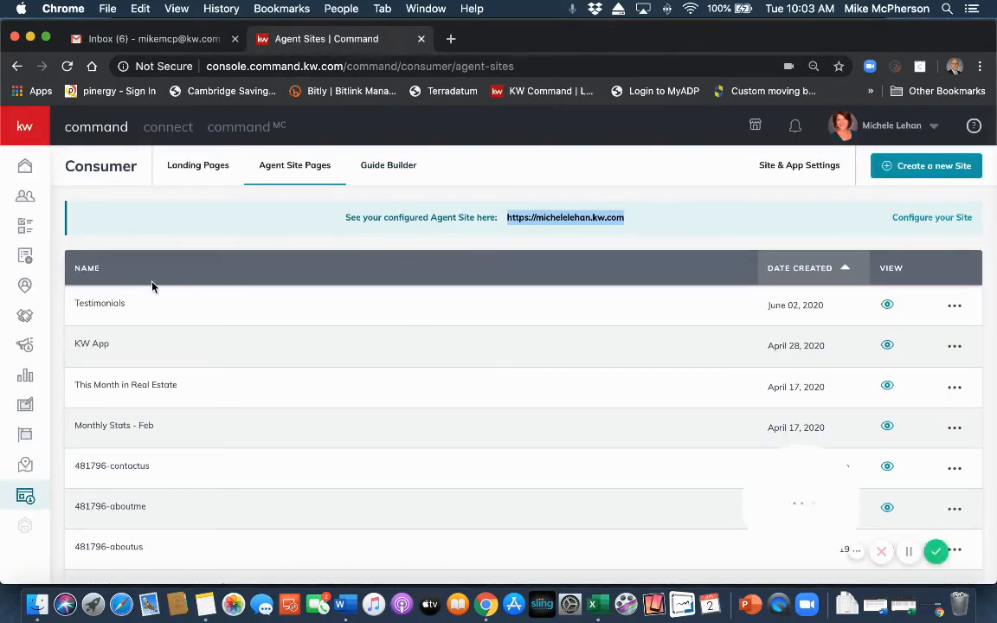
{"action": "left_click", "coordinate": [955, 309]}
{"action": "left_click", "coordinate": [564, 298]}
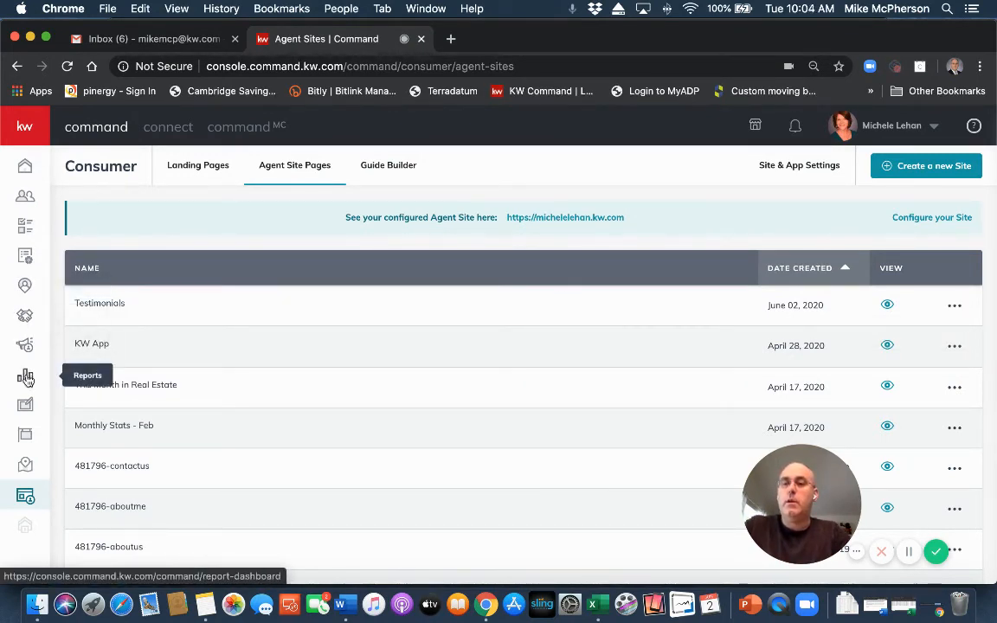
{"action": "left_click", "coordinate": [25, 407]}
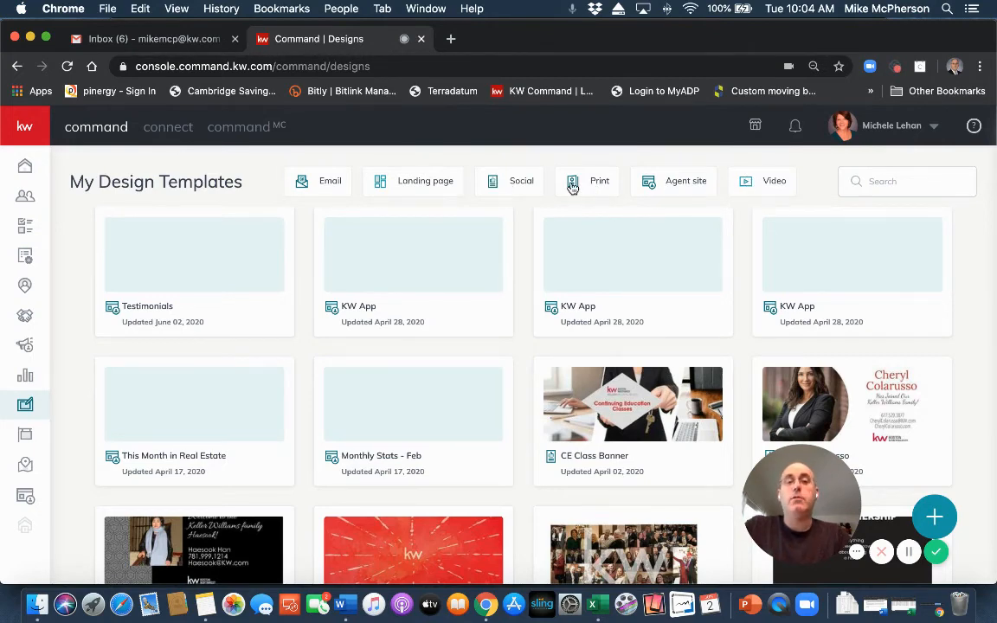
{"action": "left_click", "coordinate": [670, 183]}
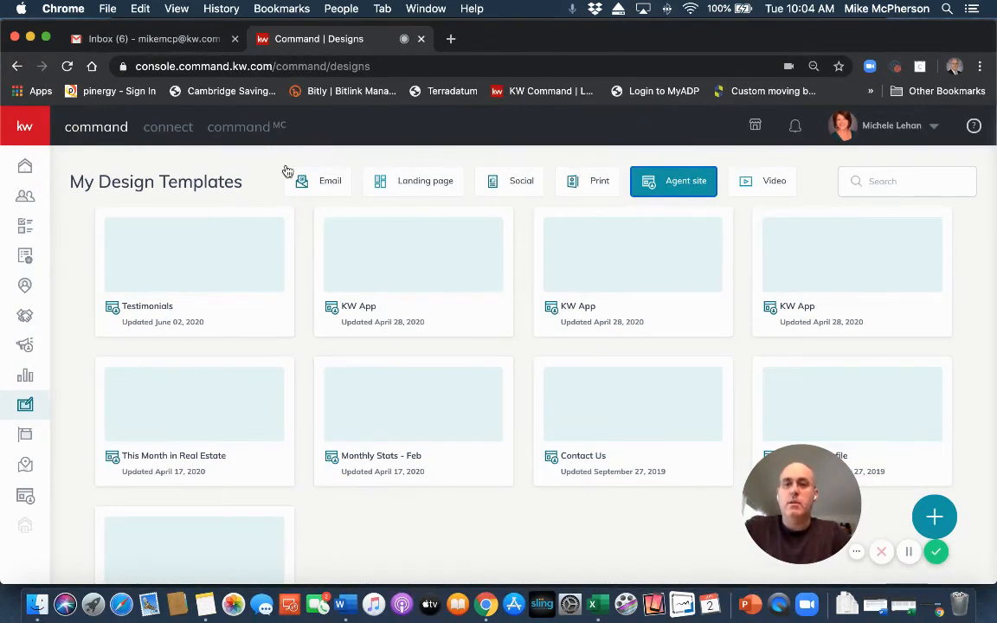
{"action": "left_click", "coordinate": [188, 274]}
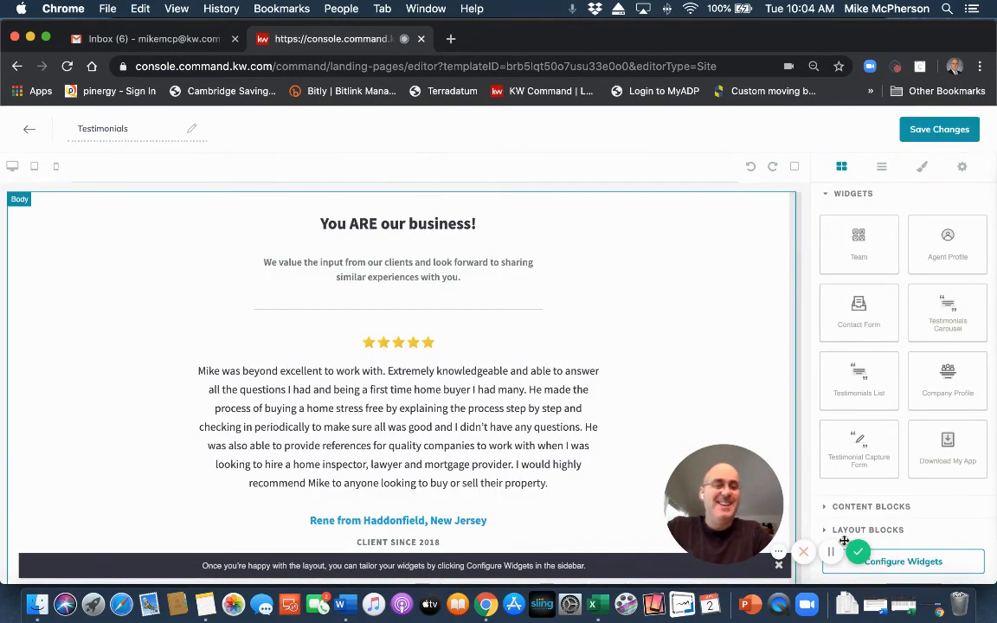
- Exclude the Last Initial and Neighborhood client details in the Testimonials List widget configuration
{"action": "left_click_drag", "start_coordinate": [749, 549], "coordinate": [933, 564]}
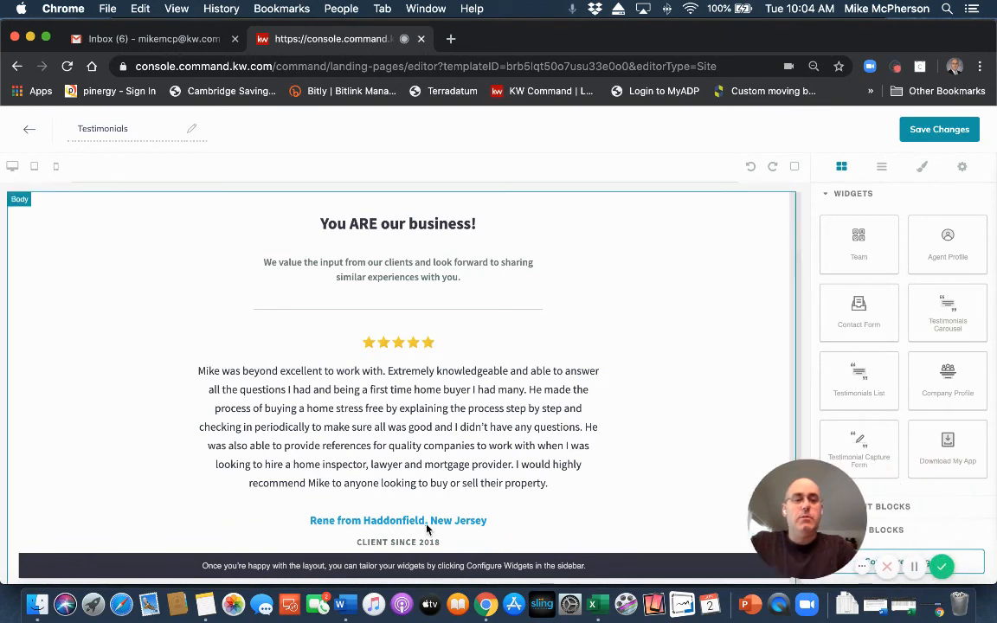
{"action": "left_click_drag", "start_coordinate": [853, 478], "coordinate": [622, 497]}
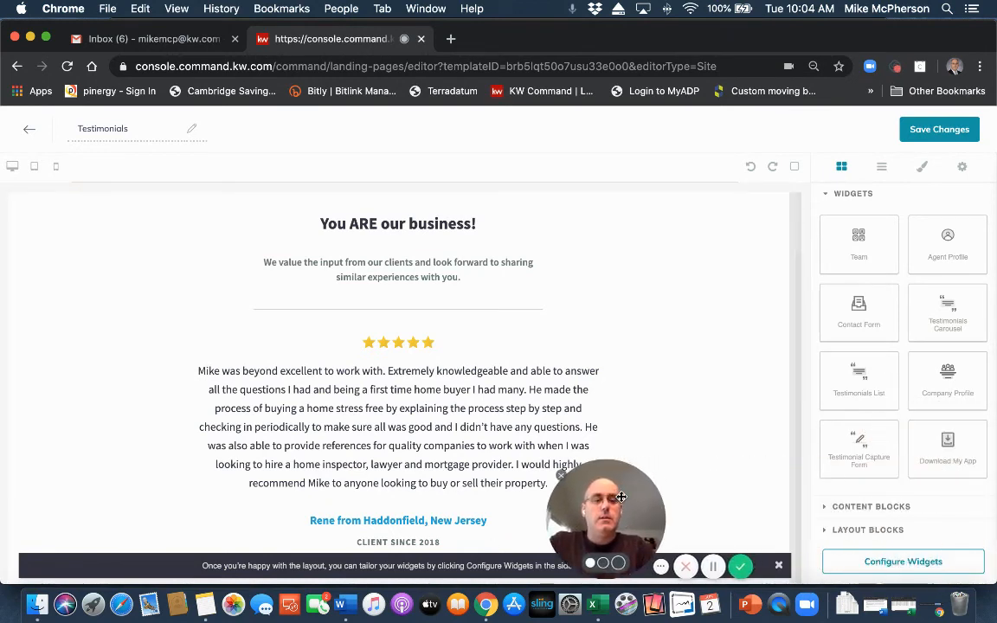
{"action": "left_click", "coordinate": [912, 565]}
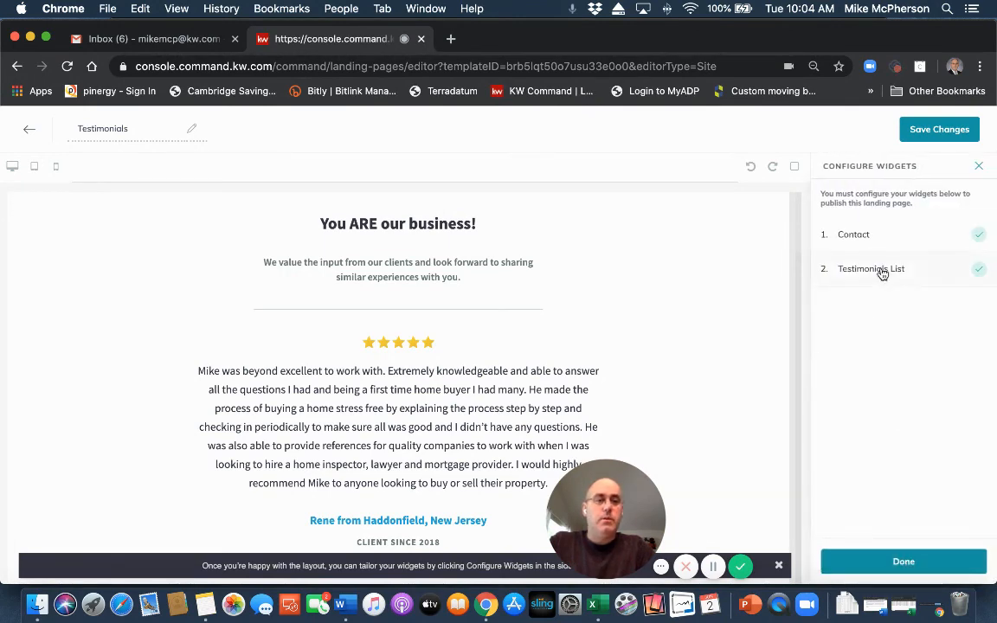
{"action": "left_click", "coordinate": [876, 270]}
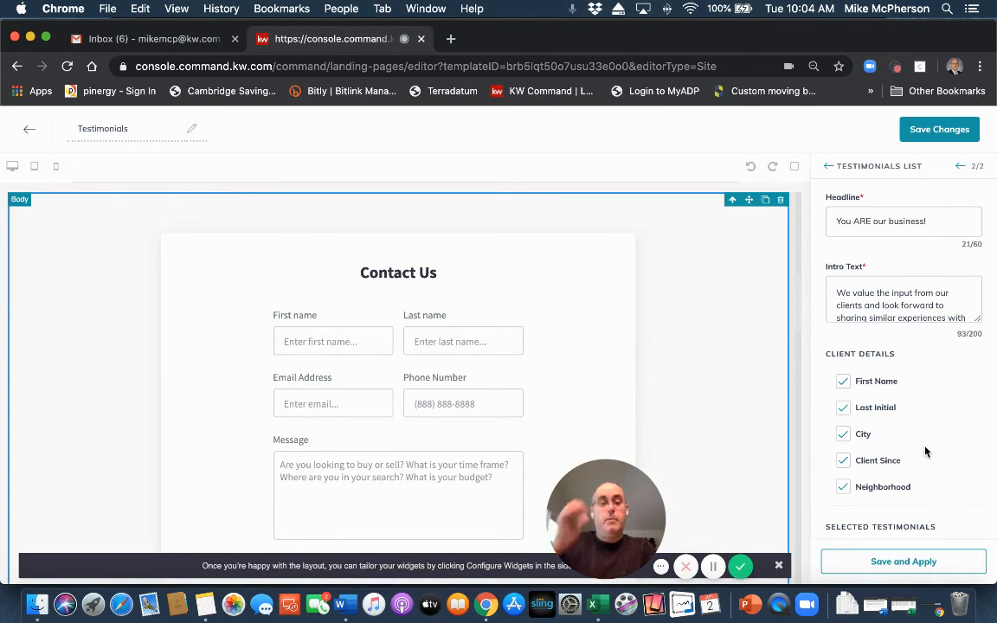
{"action": "scroll", "coordinate": [925, 447], "scroll_direction": "down", "scroll_amount": 3}
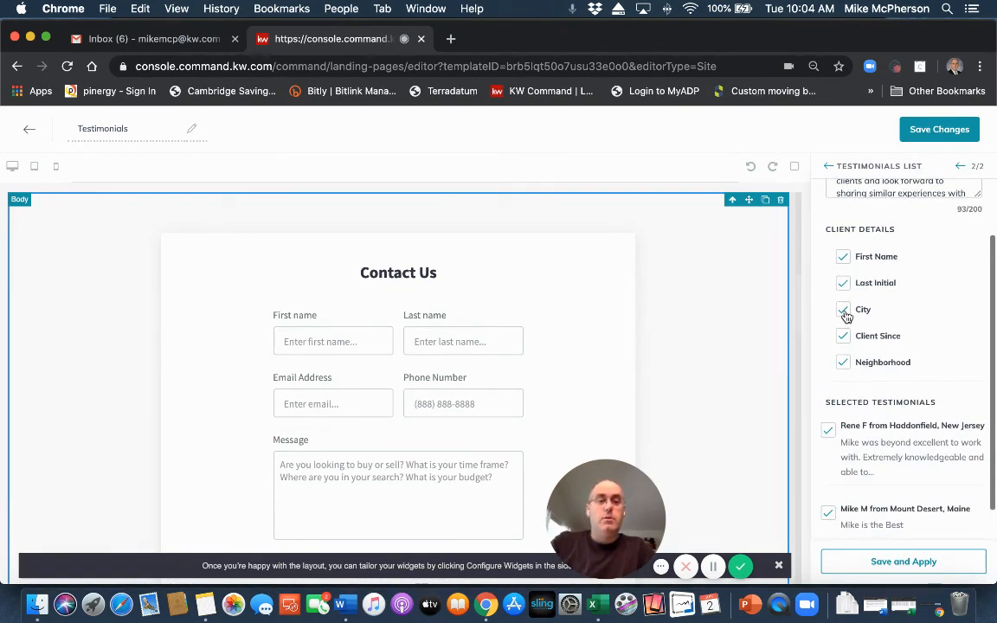
{"action": "left_click", "coordinate": [843, 336]}
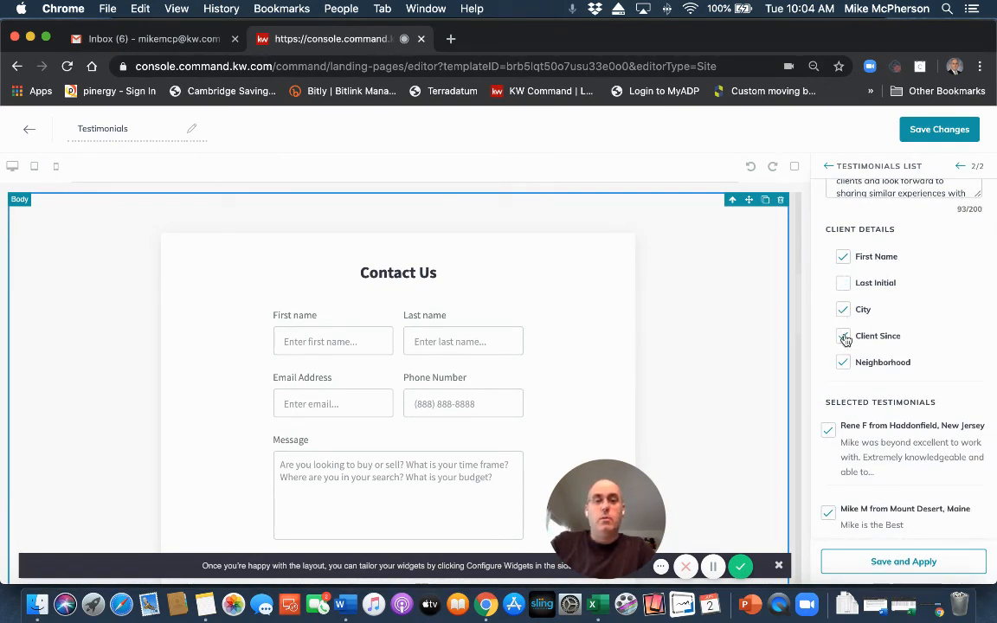
{"action": "left_click", "coordinate": [844, 362]}
{"action": "scroll", "coordinate": [875, 451], "scroll_direction": "down", "scroll_amount": 3}
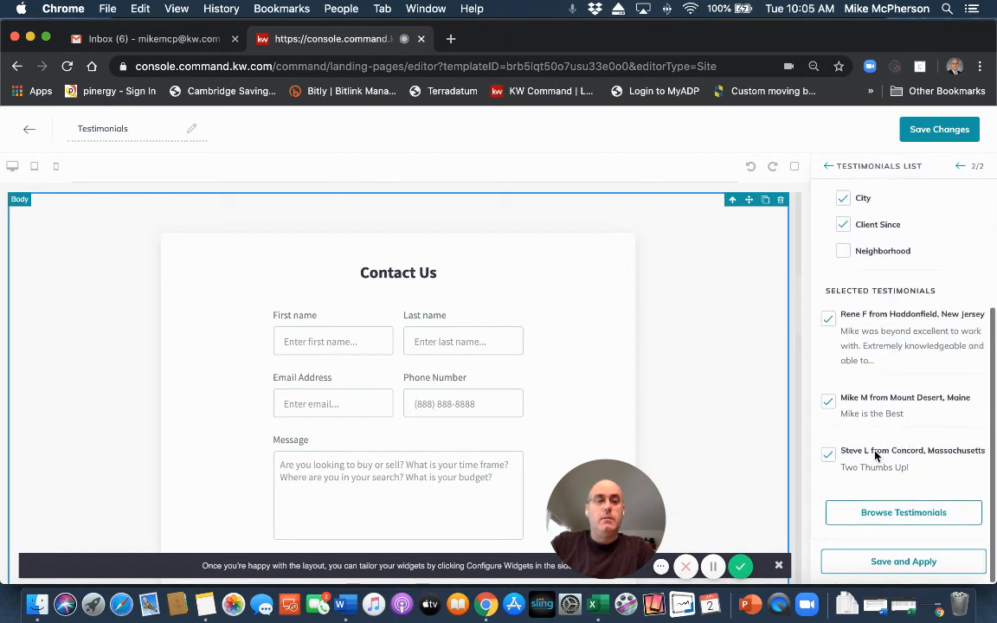
- Apply the widget configuration with the Mount Desert, Maine testimonial selected, and save and publish the page as an agent site
{"action": "left_click", "coordinate": [831, 404]}
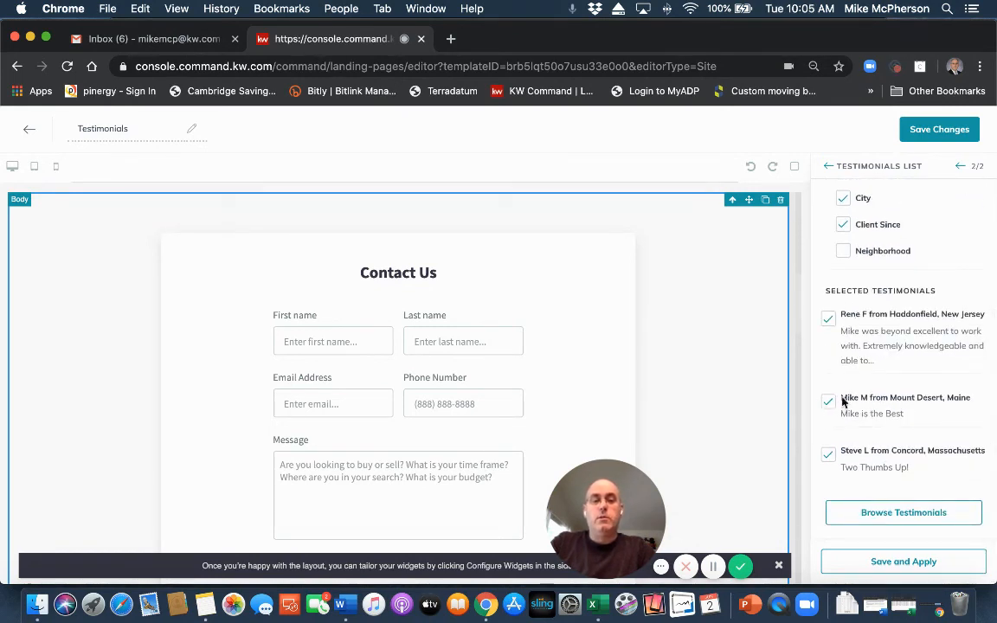
{"action": "left_click", "coordinate": [828, 405]}
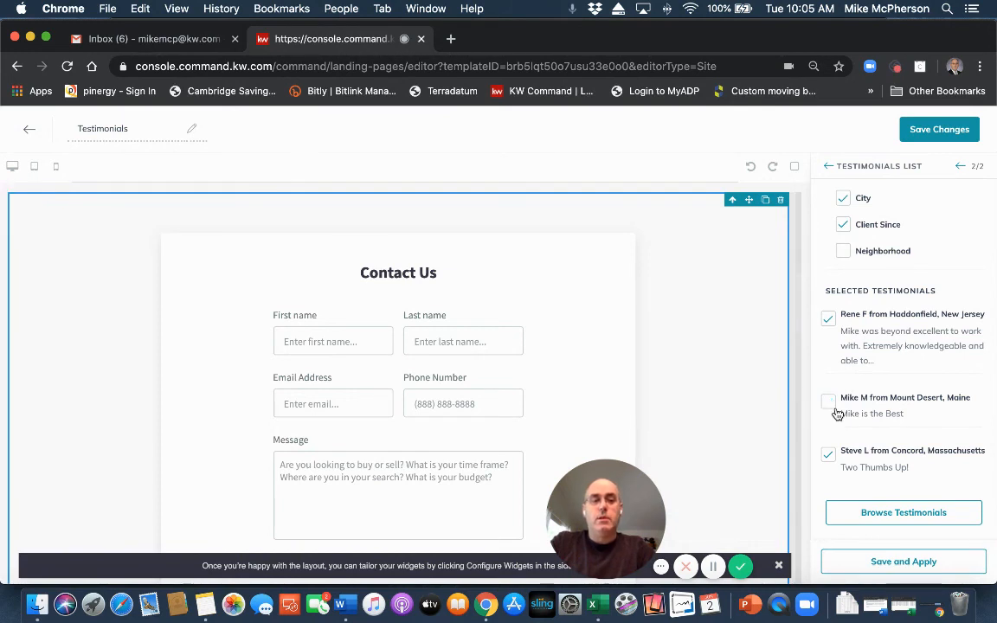
{"action": "left_click", "coordinate": [906, 563]}
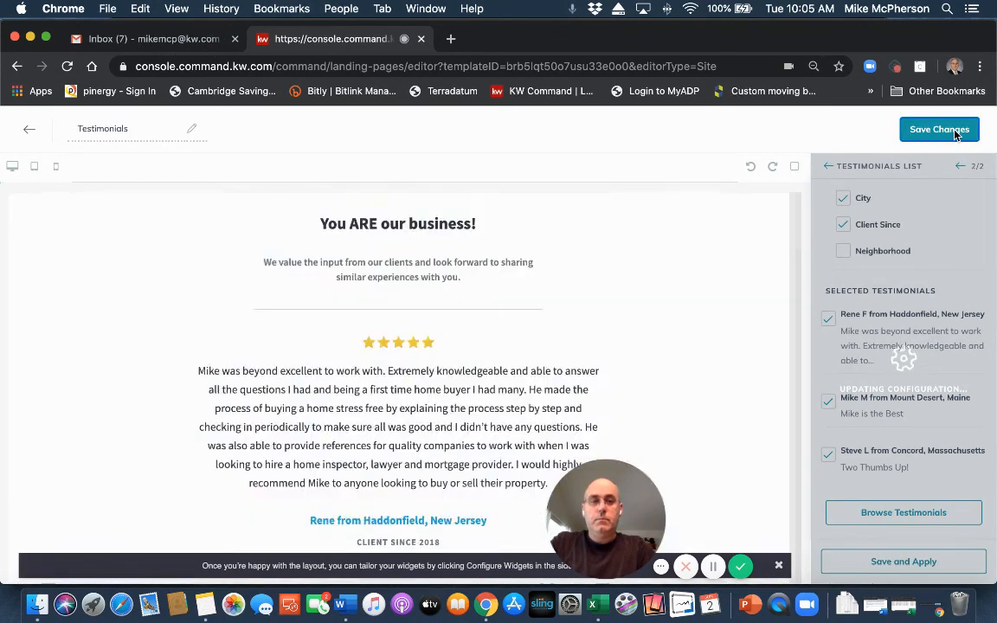
{"action": "left_click", "coordinate": [956, 131]}
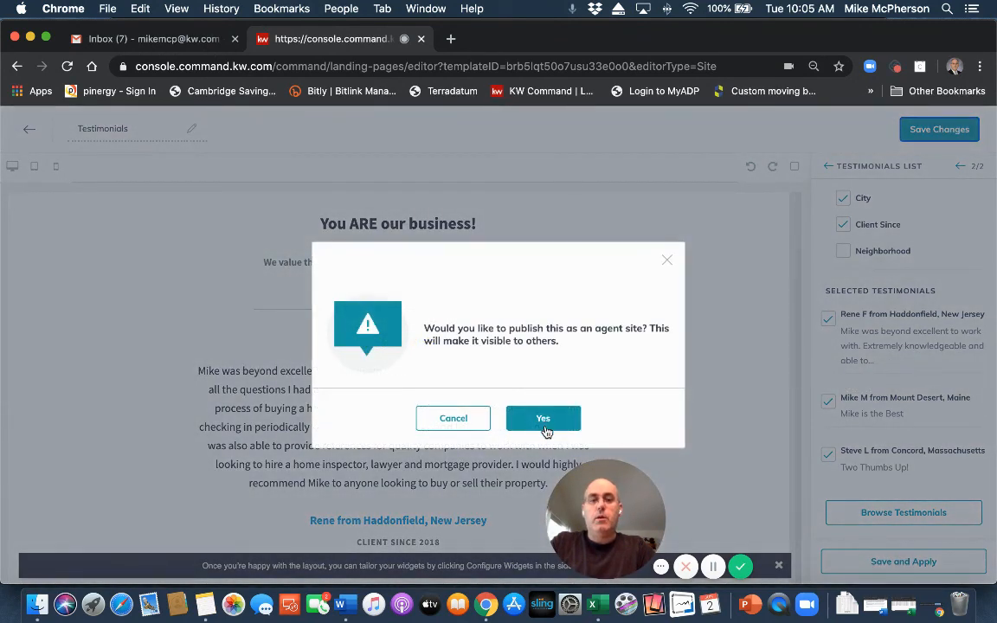
{"action": "left_click", "coordinate": [543, 419]}
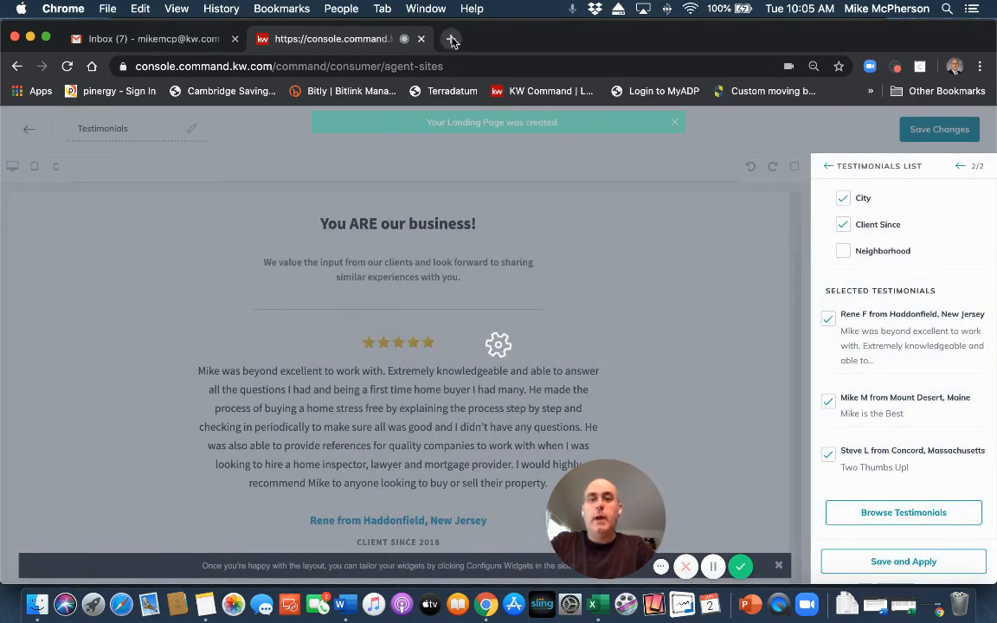
- Open the live agent site in a new tab and review the updated testimonials on its "Our Clients Say It Best!" page
{"action": "left_click", "coordinate": [451, 39]}
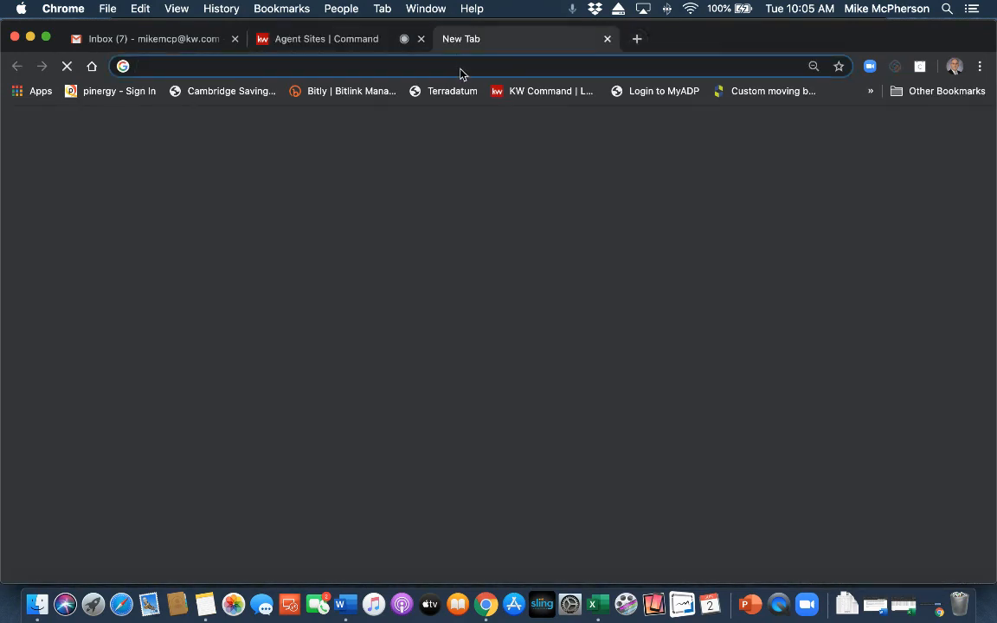
{"action": "right_click", "coordinate": [460, 73]}
{"action": "left_click", "coordinate": [509, 170]}
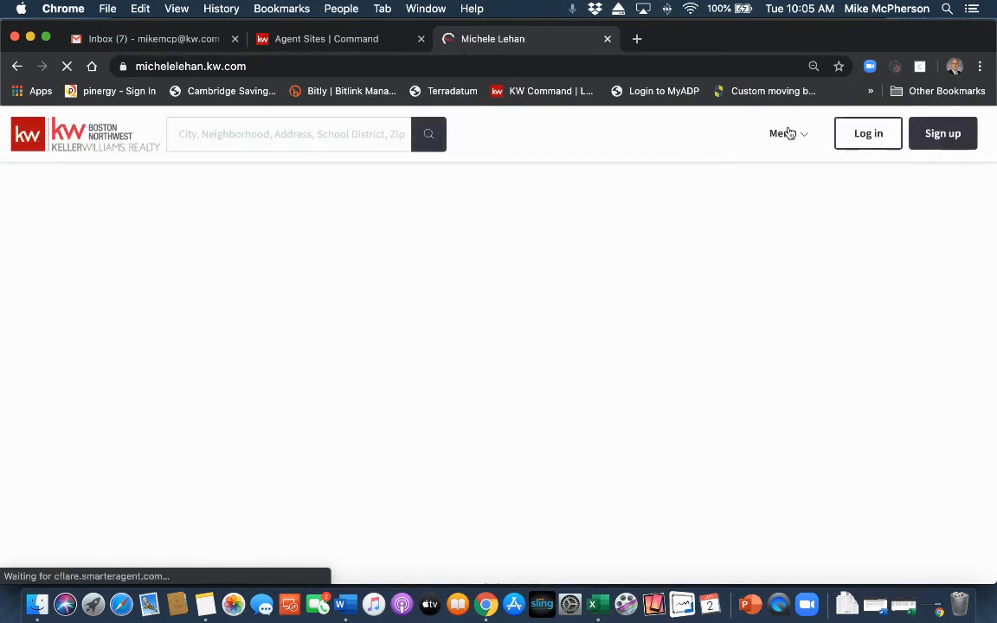
{"action": "left_click", "coordinate": [789, 131]}
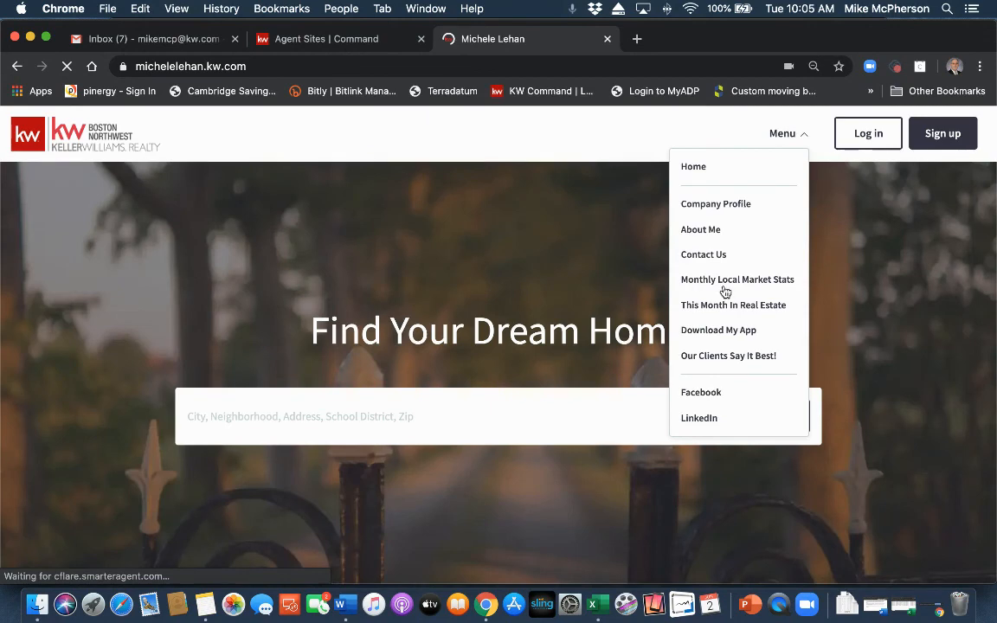
{"action": "left_click", "coordinate": [723, 357]}
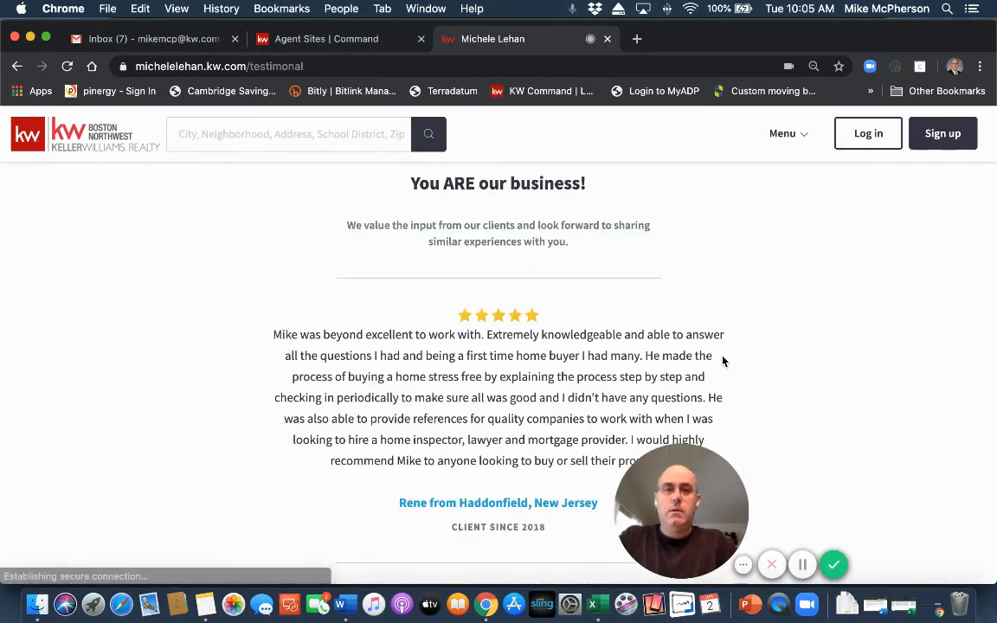
{"action": "scroll", "coordinate": [723, 361], "scroll_direction": "down", "scroll_amount": 5}
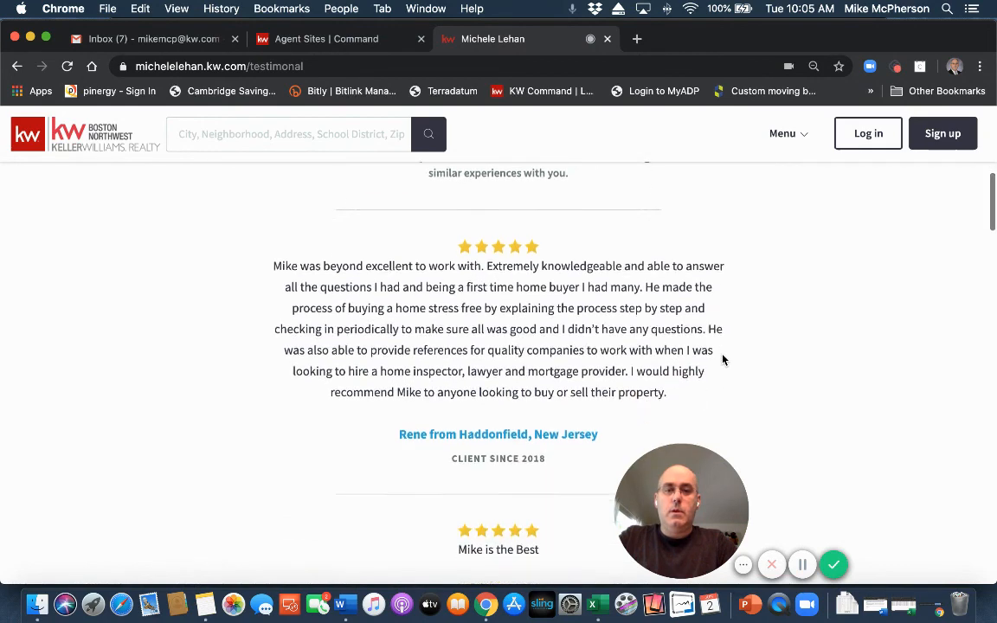
{"action": "scroll", "coordinate": [723, 361], "scroll_direction": "down", "scroll_amount": 6}
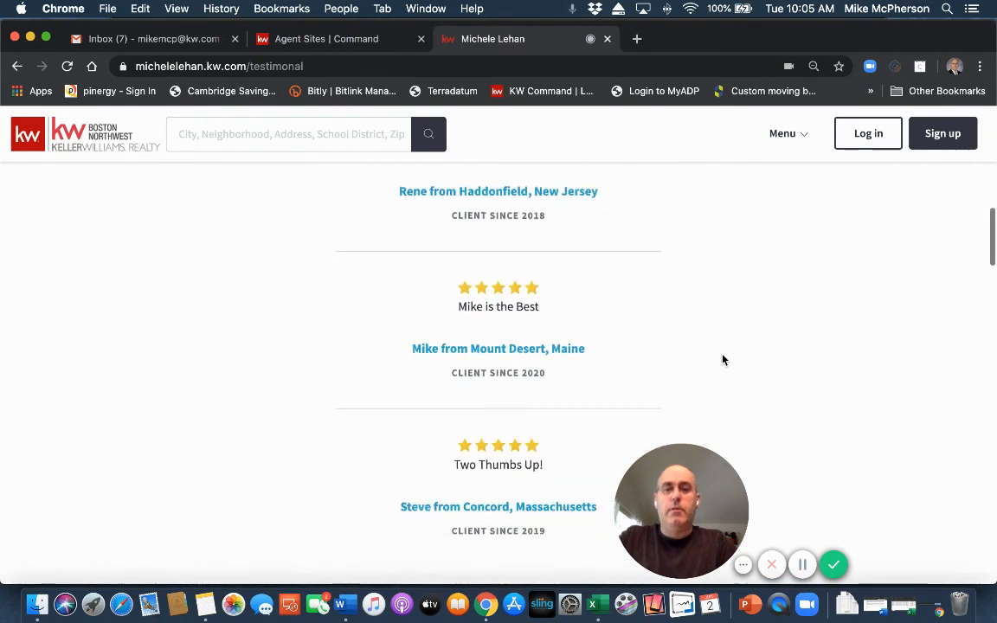
{"action": "scroll", "coordinate": [724, 361], "scroll_direction": "down", "scroll_amount": 2}
{"action": "scroll", "coordinate": [724, 361], "scroll_direction": "up", "scroll_amount": 10}
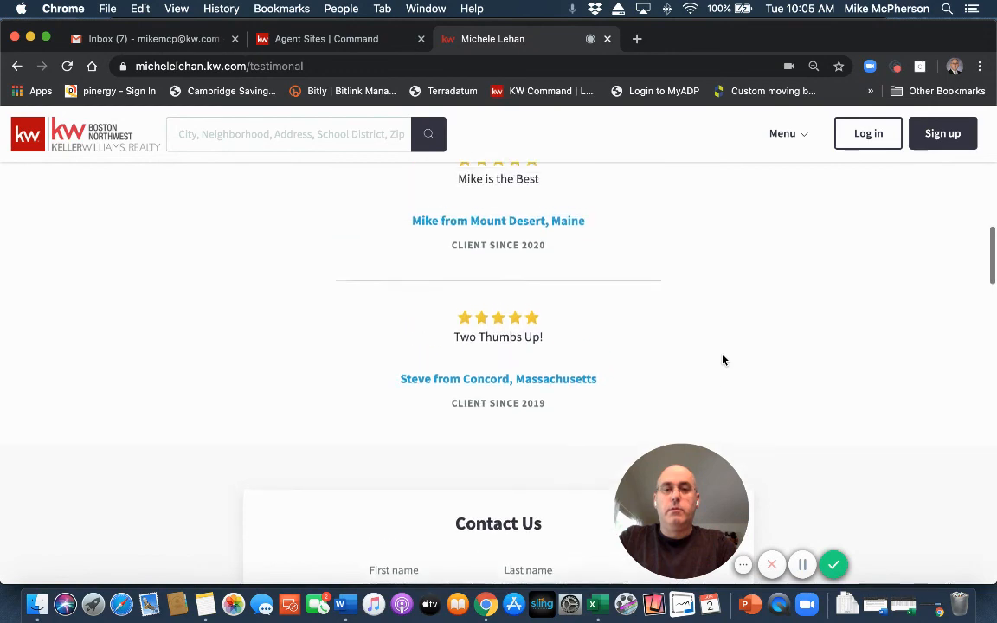
{"action": "scroll", "coordinate": [723, 361], "scroll_direction": "up", "scroll_amount": 3}
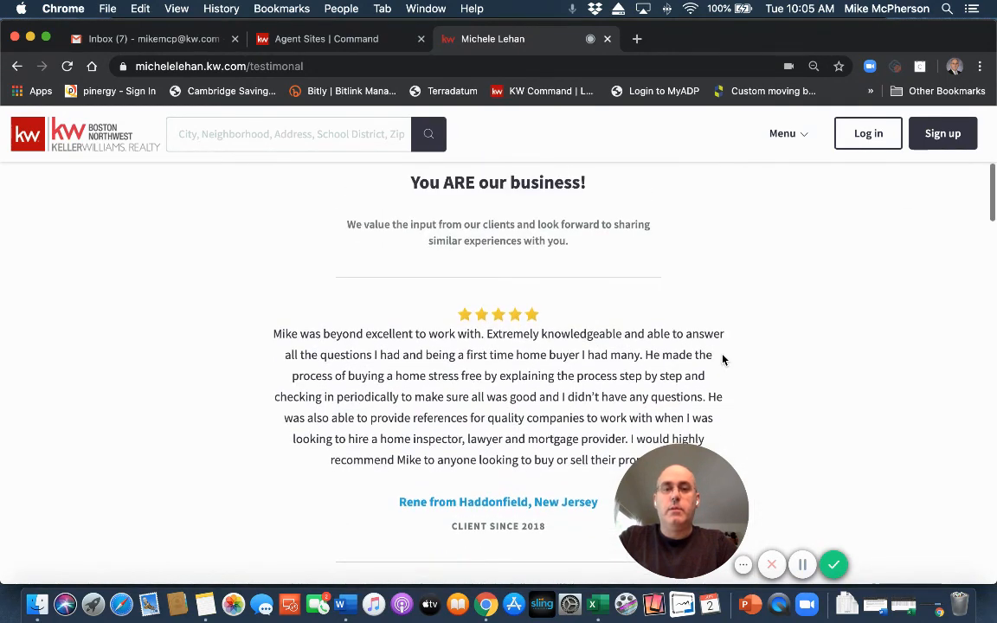